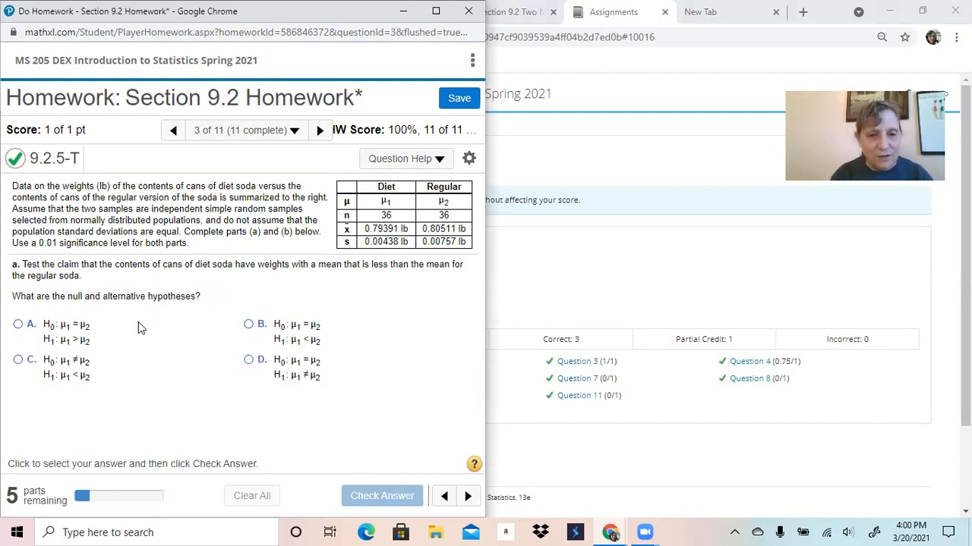
Answer the hypotheses question with option B (H0: μ1 = μ2, H1: μ1 < μ2) and check it
left_click(249, 325)
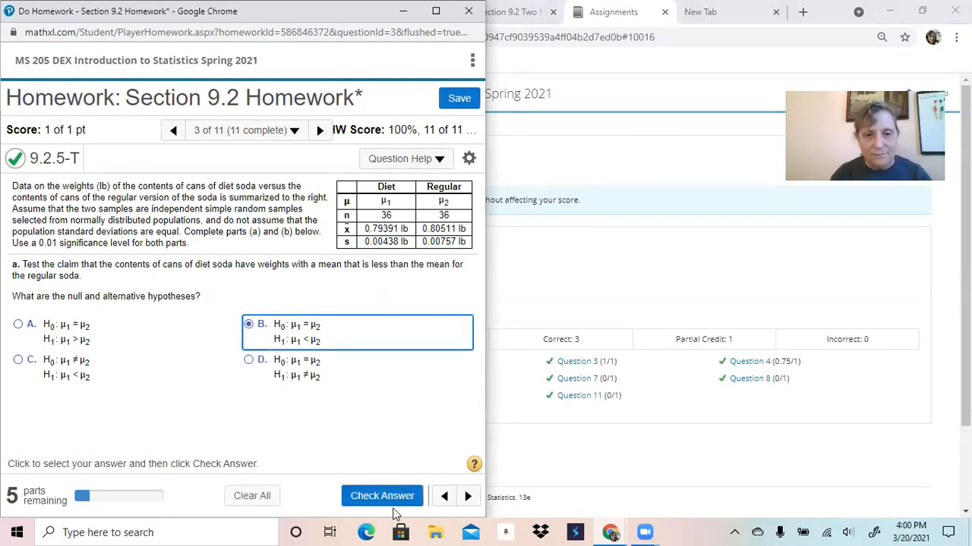
left_click(392, 498)
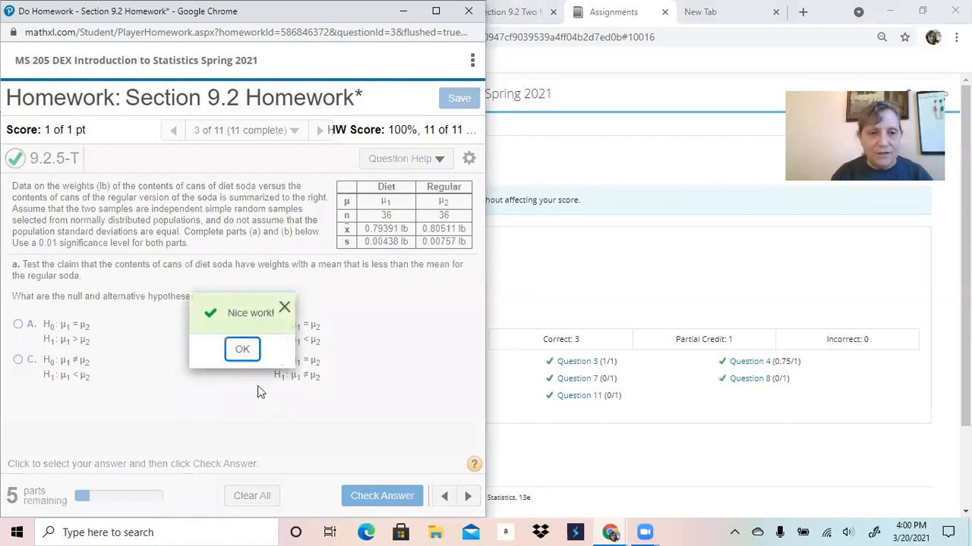
left_click(241, 349)
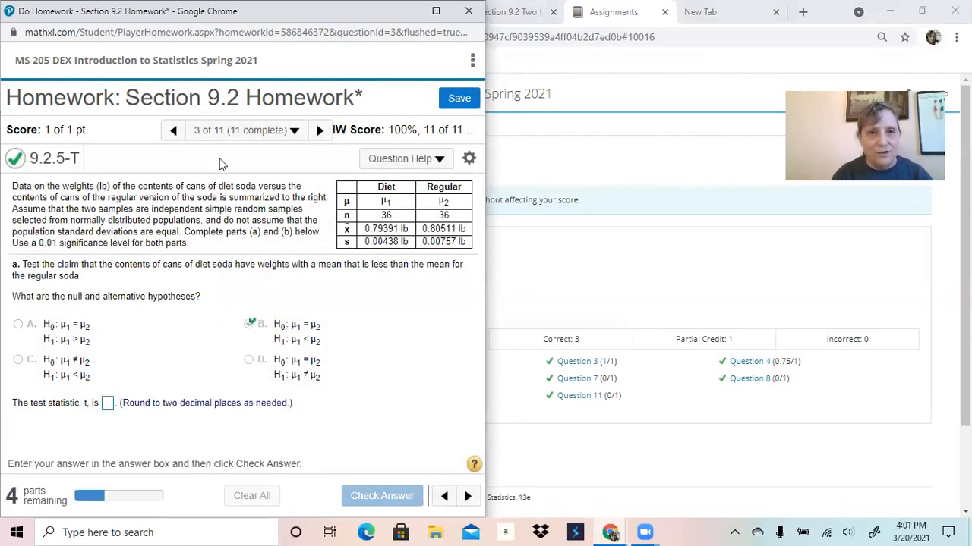
Launch StatCrunch from the question's help and open a two-sample T procedure based on summary statistics
left_click(396, 160)
left_click(368, 271)
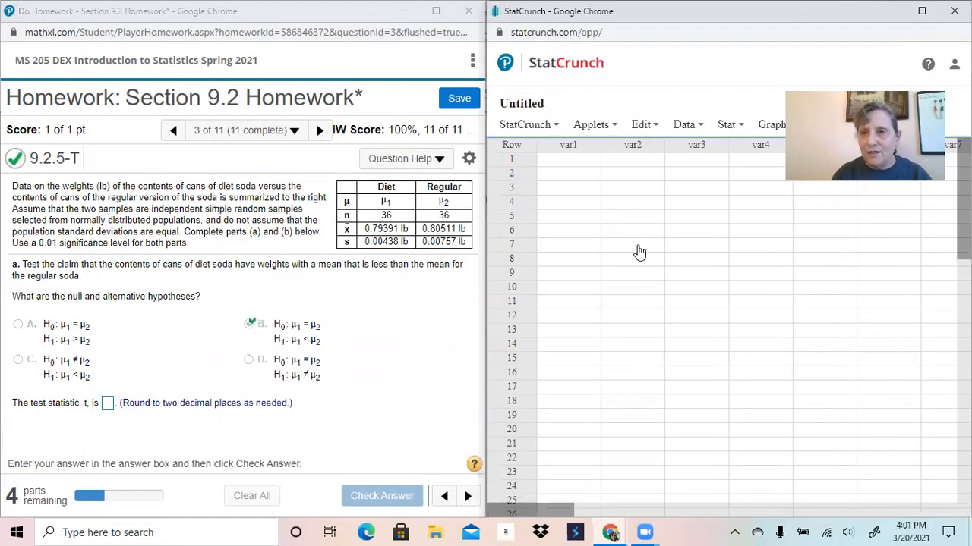
left_click(731, 124)
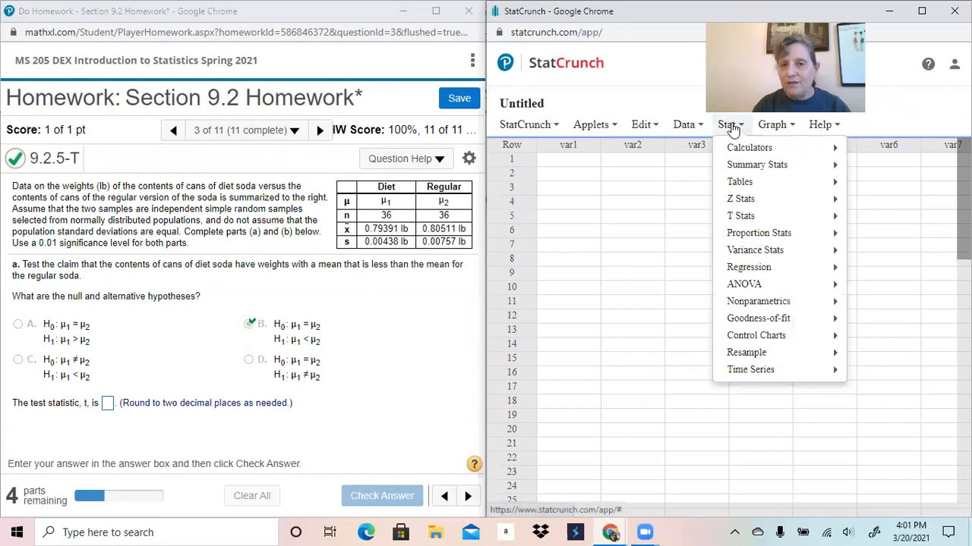
mouse_move(738, 216)
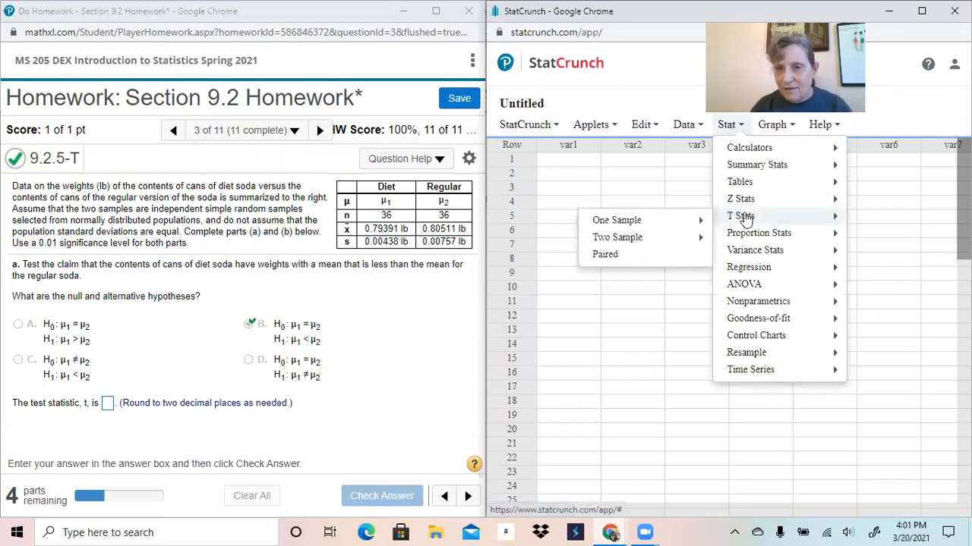
mouse_move(664, 242)
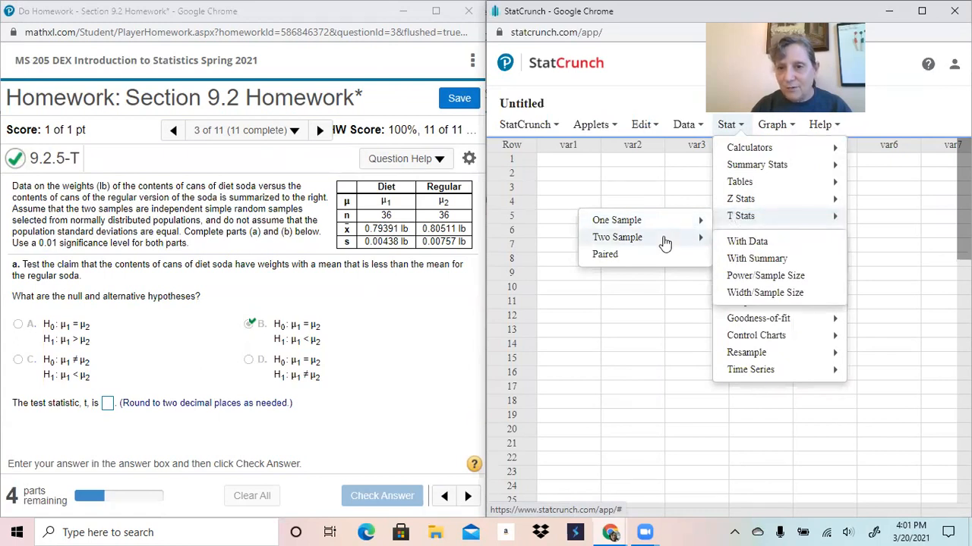
left_click(771, 262)
Enter the diet soda data for Sample 1: mean .79391, standard deviation .00438 and sample size 36
left_click(643, 108)
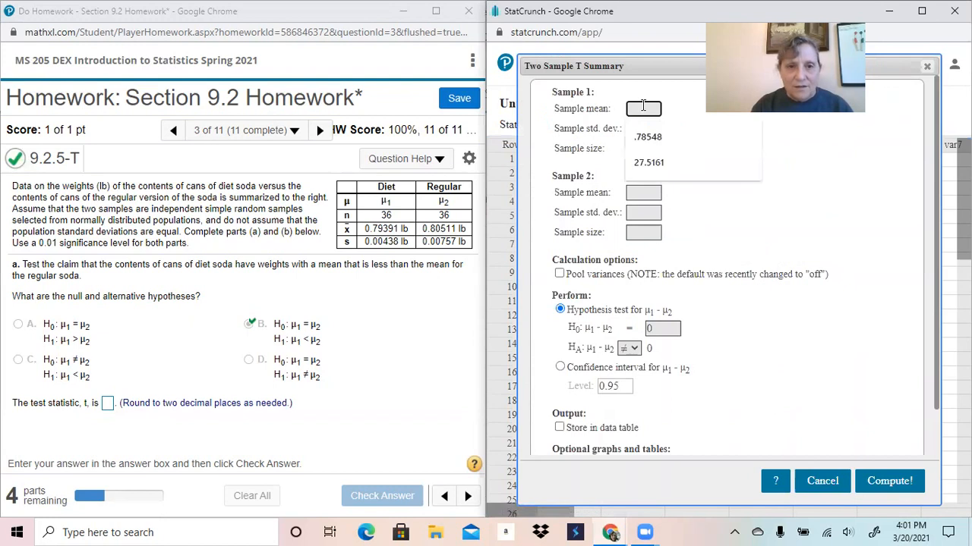
type(".7")
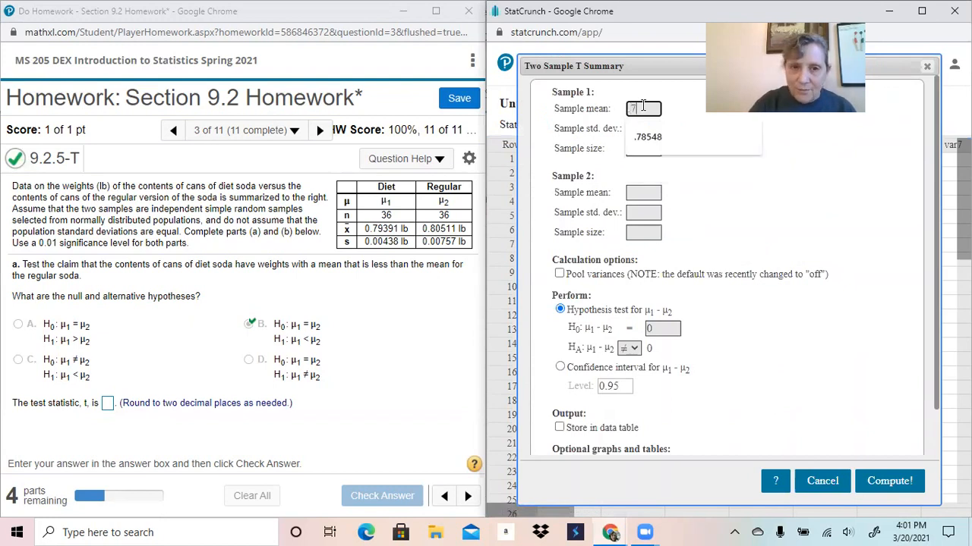
type("9391")
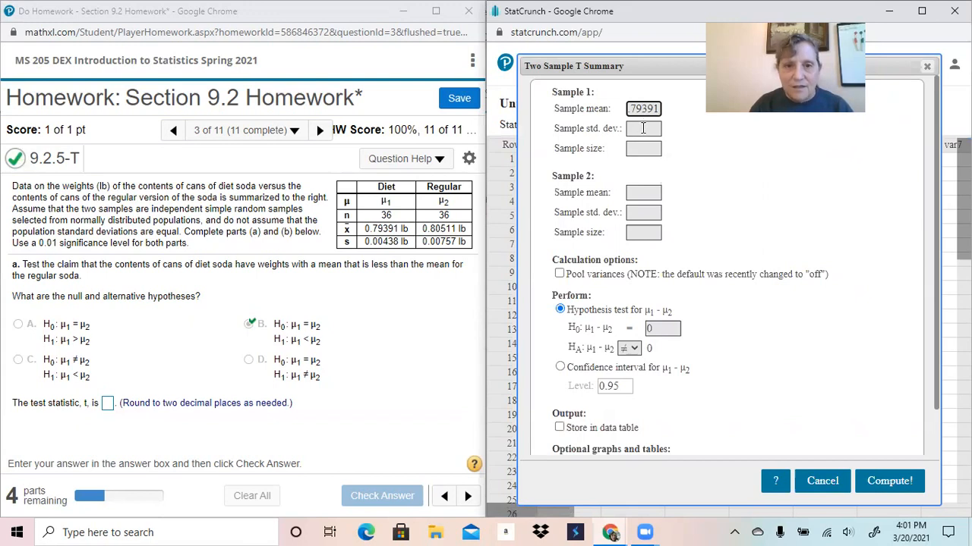
left_click(643, 128)
type(".00")
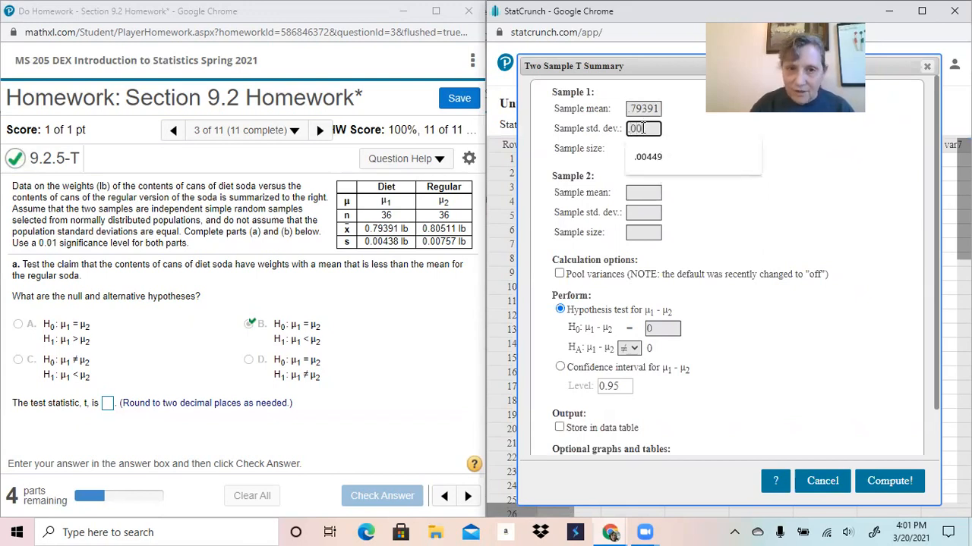
type("438")
left_click(638, 150)
type("36")
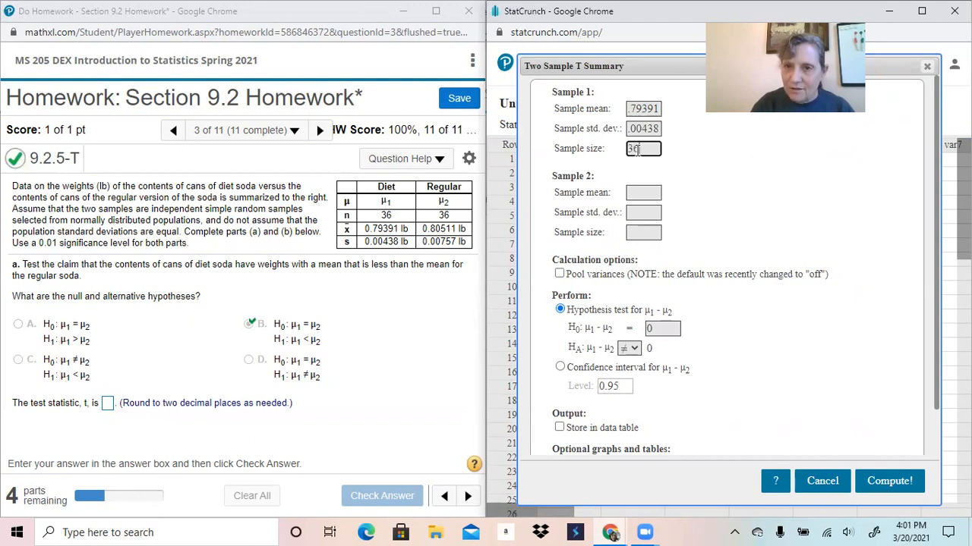
Enter the regular soda data for Sample 2: mean .80511, standard deviation .00757 and sample size 36
left_click(640, 192)
type(".80")
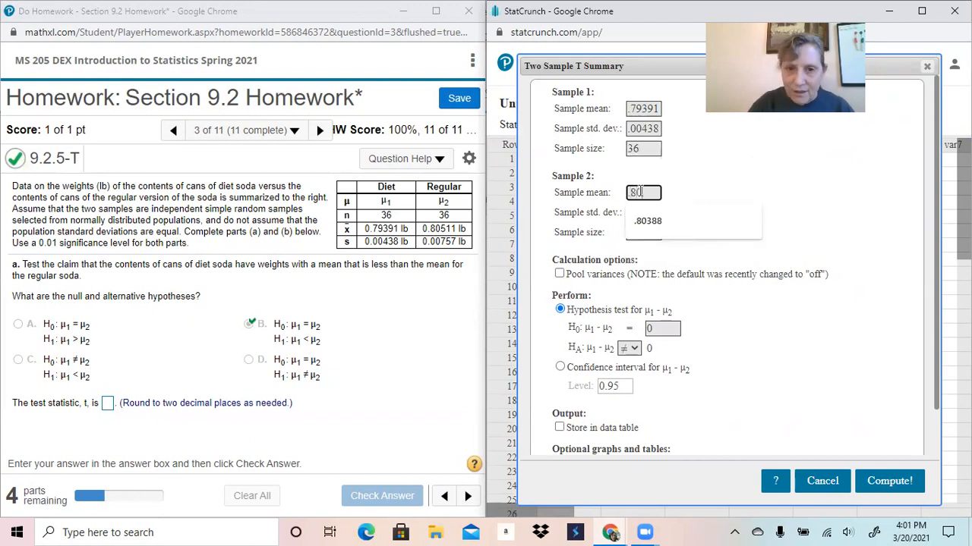
type("511")
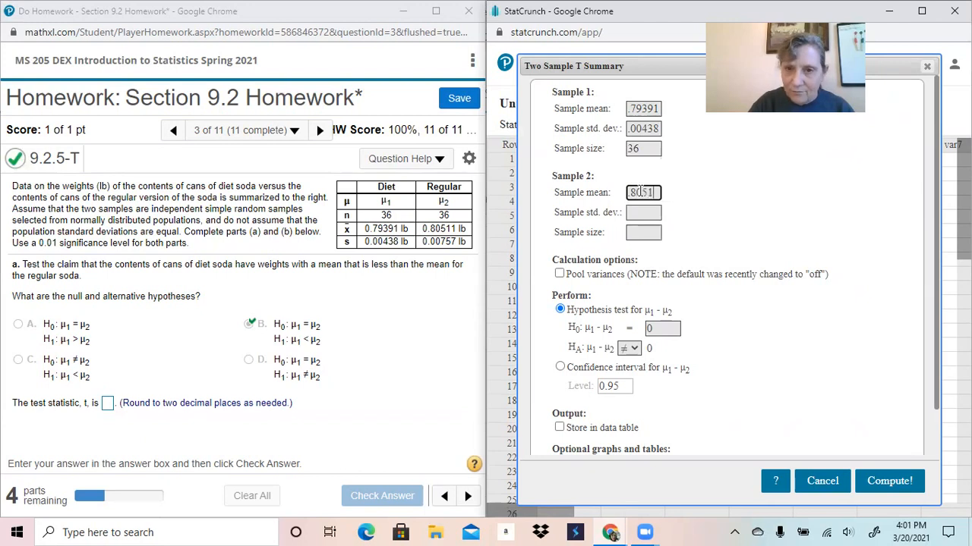
left_click(646, 214)
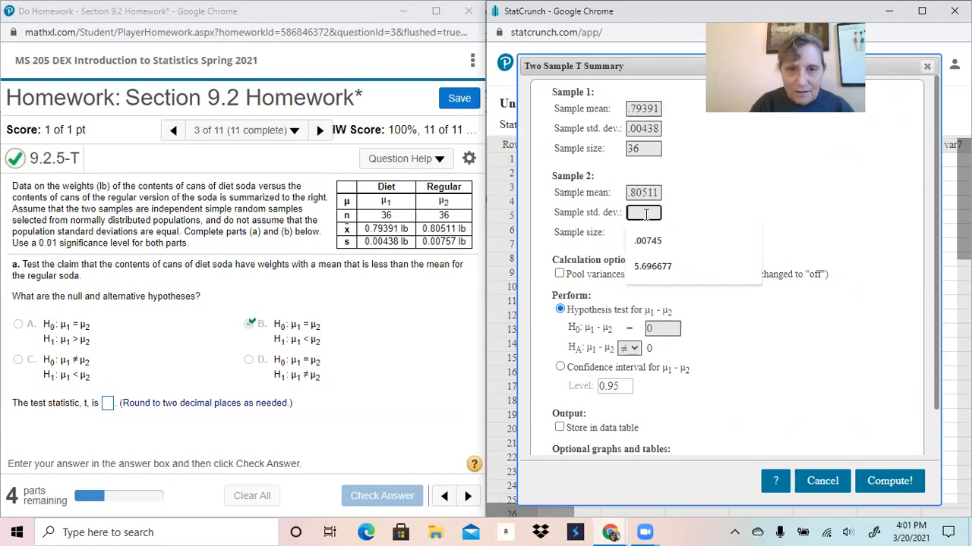
type(".00")
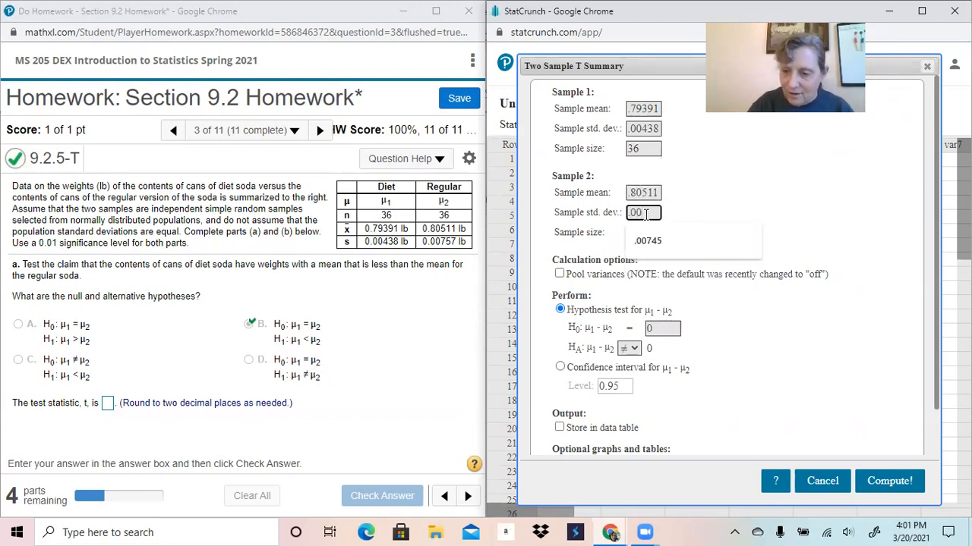
type("757")
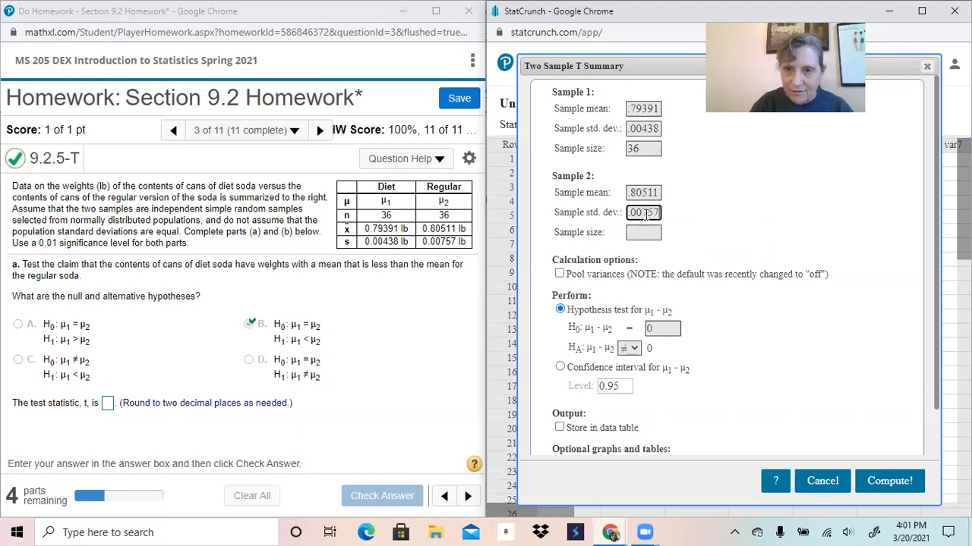
left_click(647, 235)
type("36")
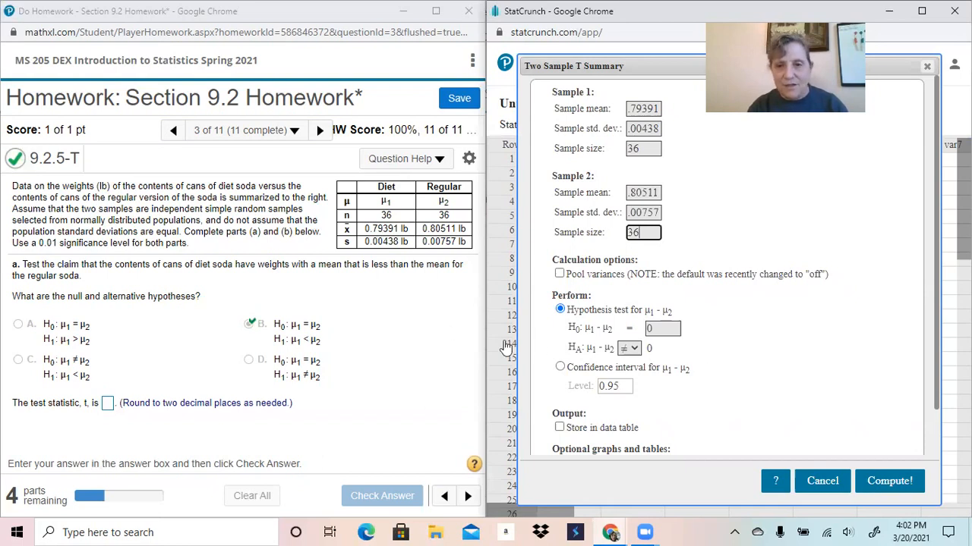
Set the alternative hypothesis to μ1 - μ2 < 0 and compute the hypothesis test
left_click(630, 349)
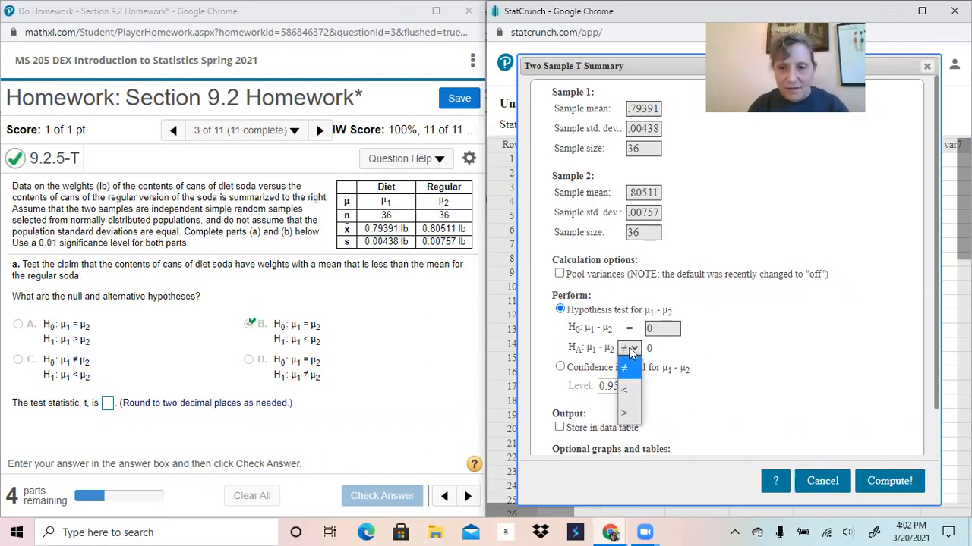
left_click(627, 391)
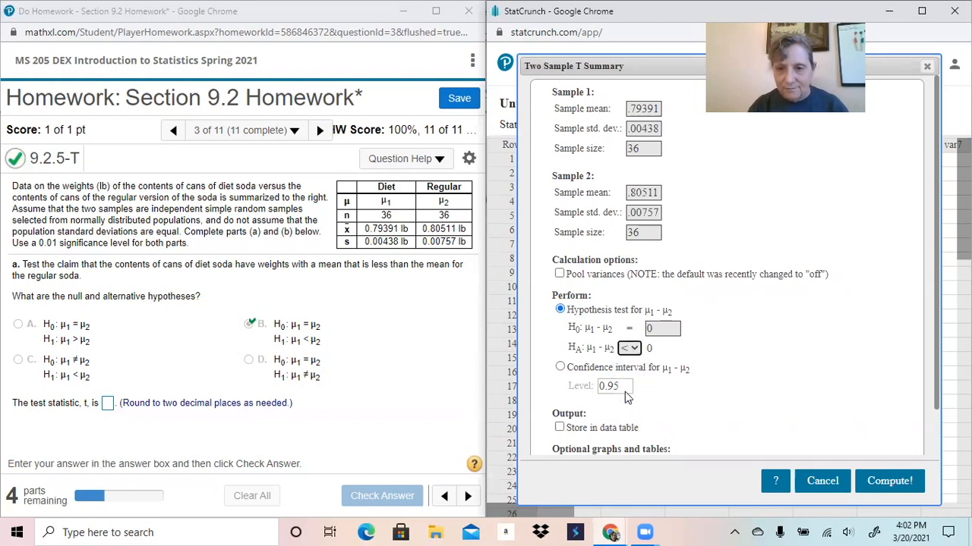
left_click(891, 484)
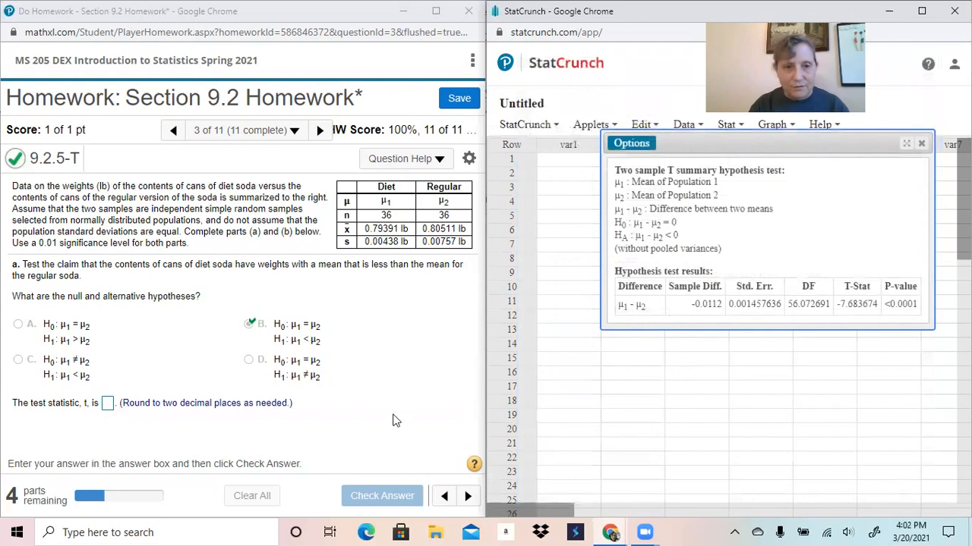
Enter -7.68 as the test statistic t in the homework question and submit it
left_click(109, 404)
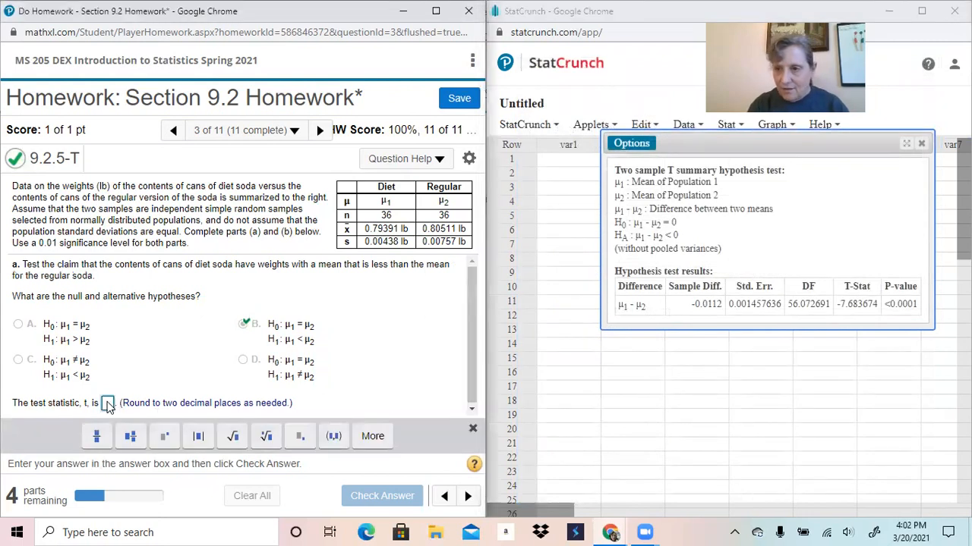
type("-7")
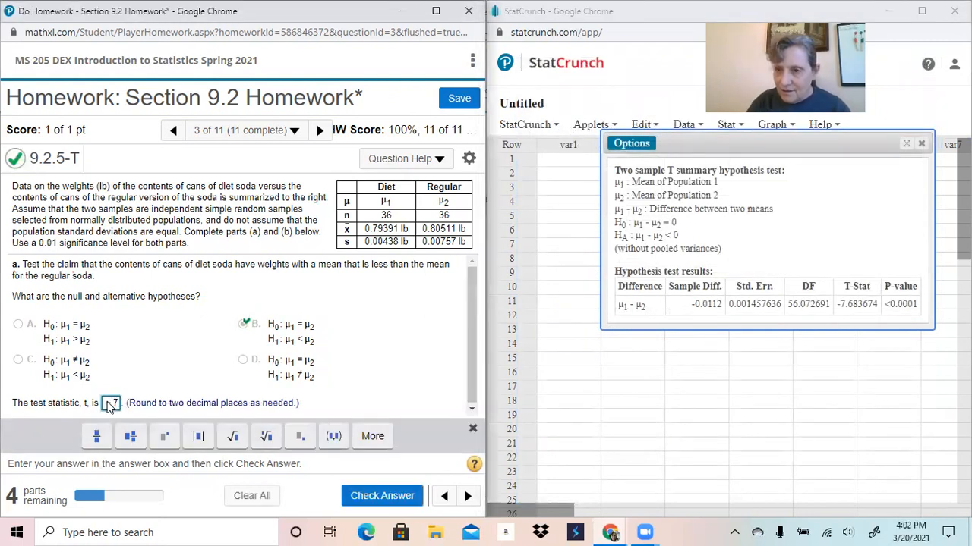
type(".68")
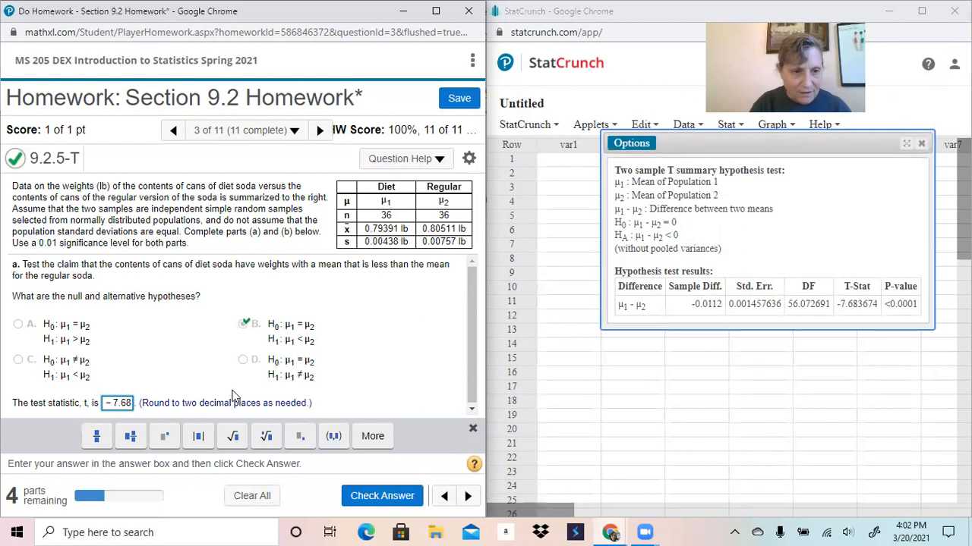
key("Return")
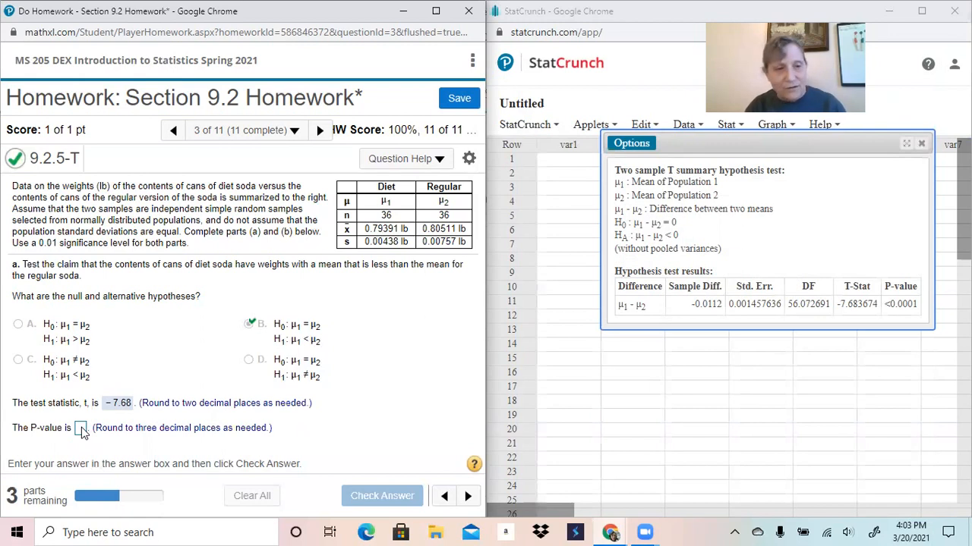
Enter 0 as the P-value in the homework question and submit it
left_click(81, 428)
type("0")
key("Return")
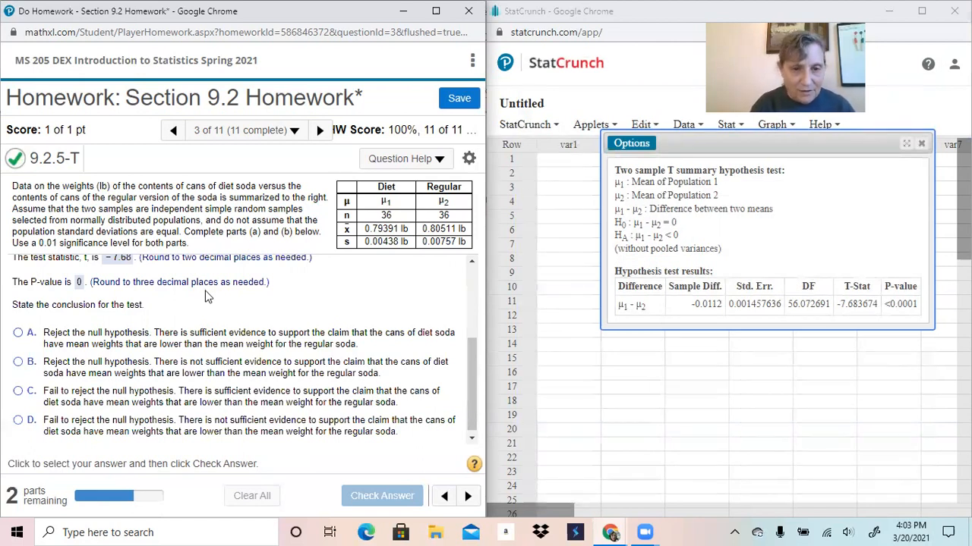
Answer the conclusion question with option A, rejecting the null hypothesis with sufficient evidence, and check it
left_click(19, 334)
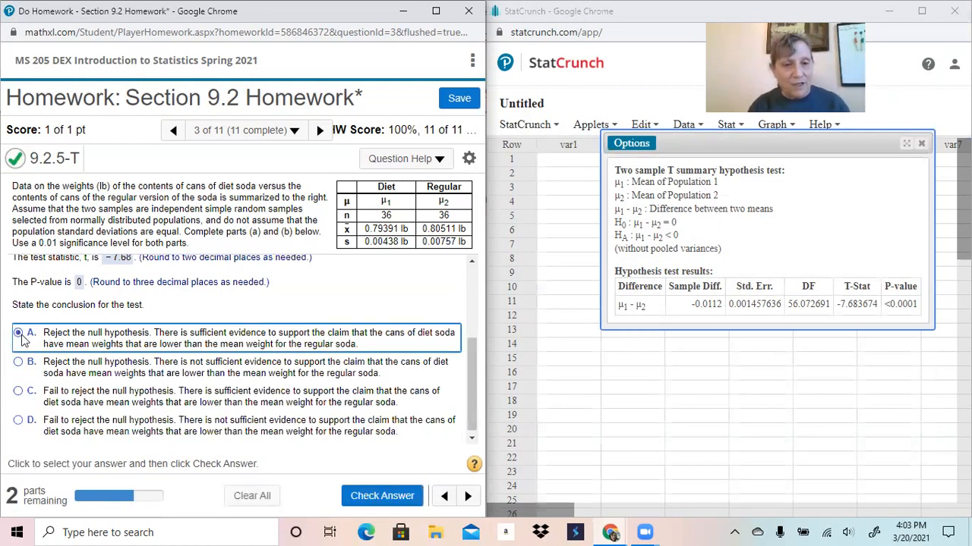
left_click(394, 496)
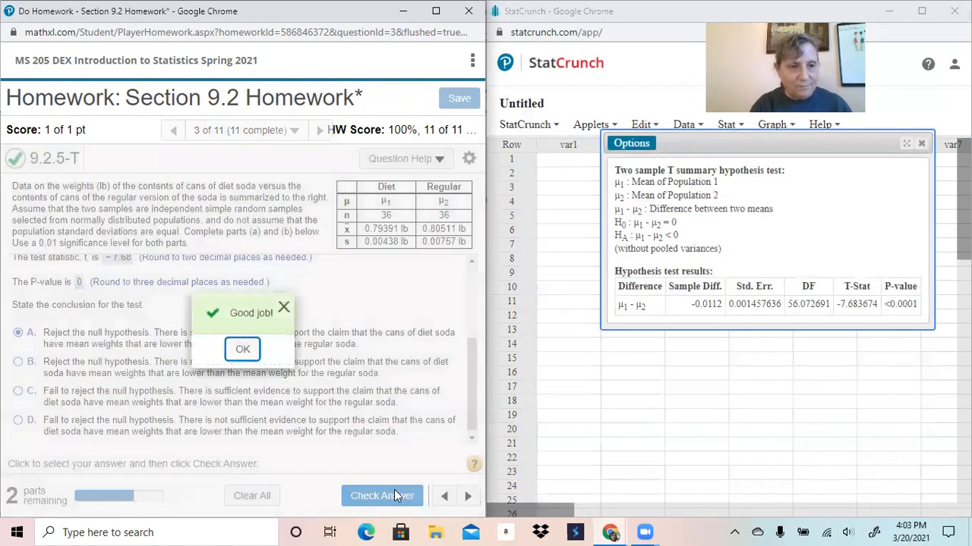
left_click(243, 349)
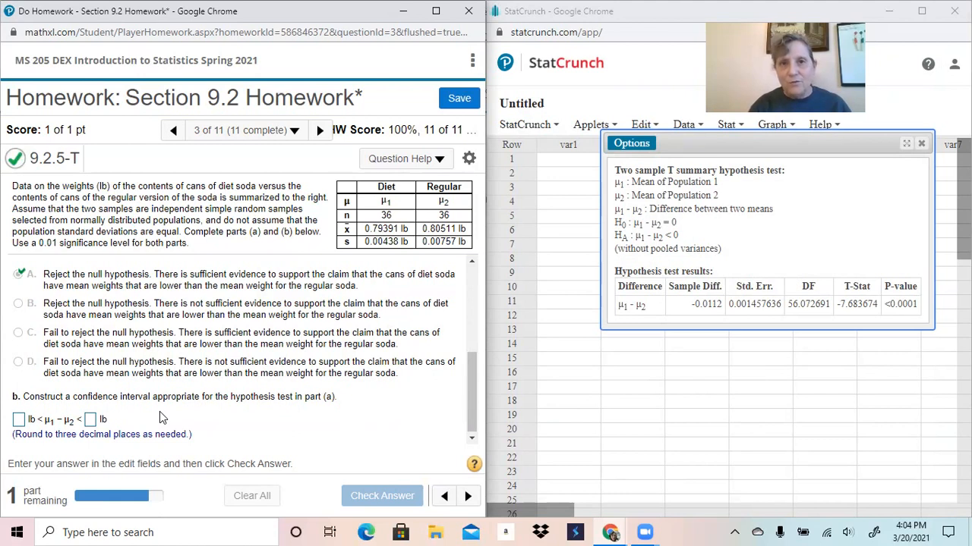
Edit the StatCrunch two-sample T analysis to compute a confidence interval for μ1 - μ2 at level 0.98
left_click(640, 125)
left_click(622, 145)
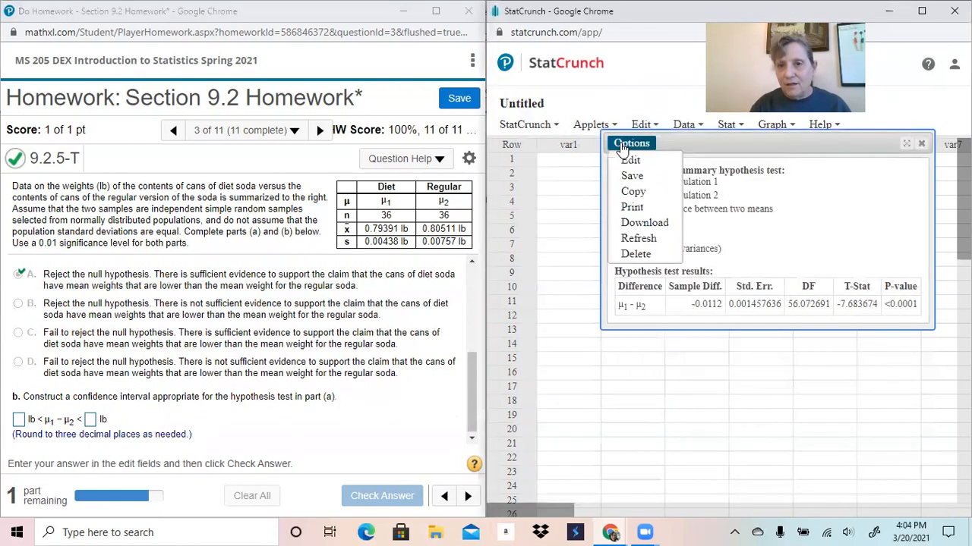
left_click(632, 161)
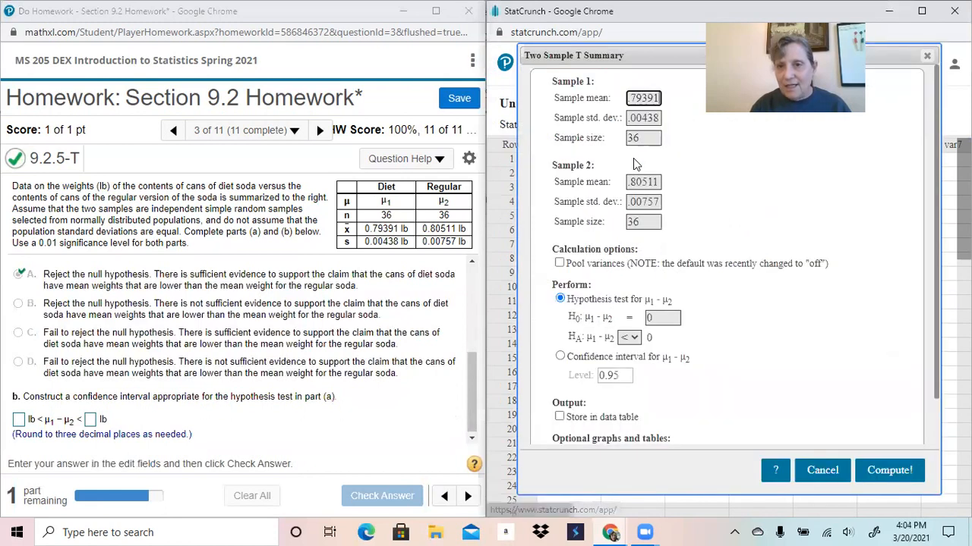
left_click(560, 356)
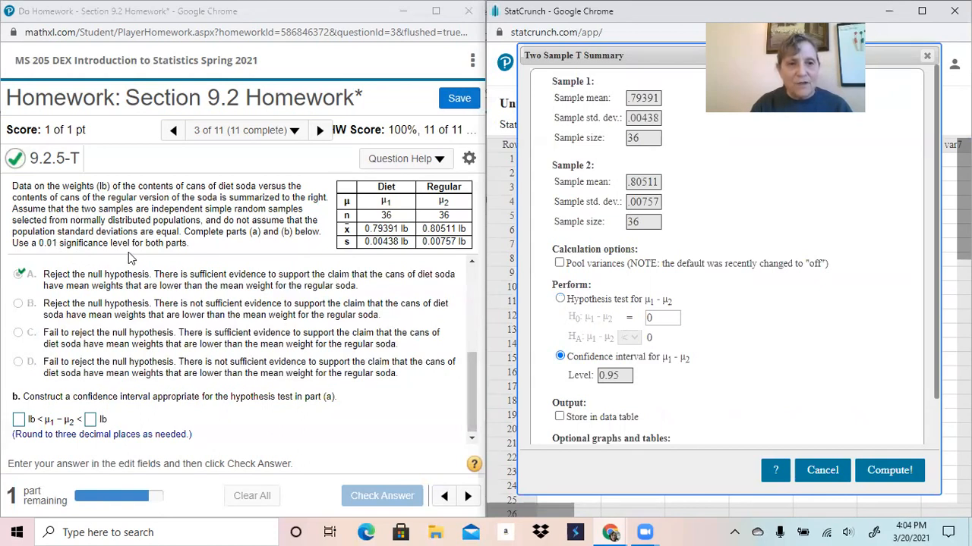
double_click(627, 375)
type("0.9")
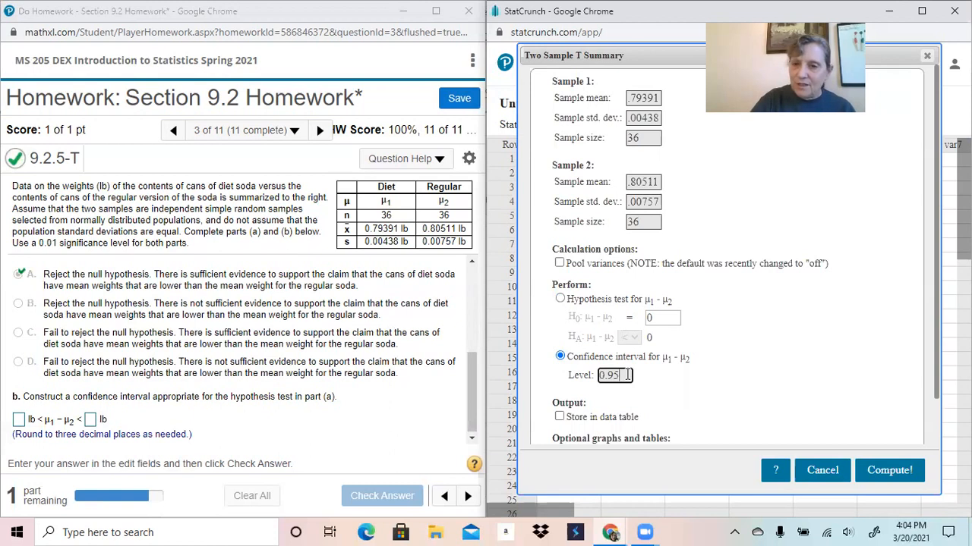
type("8")
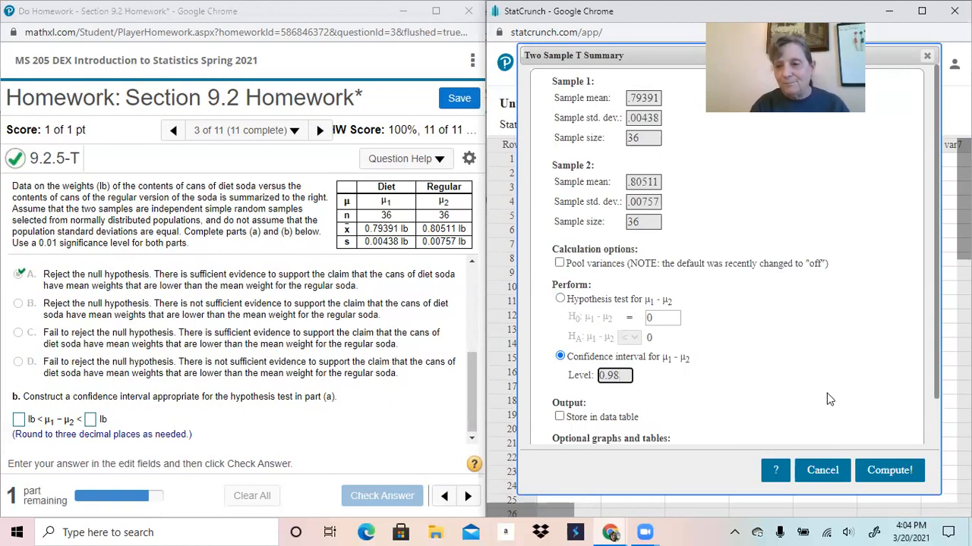
left_click(888, 471)
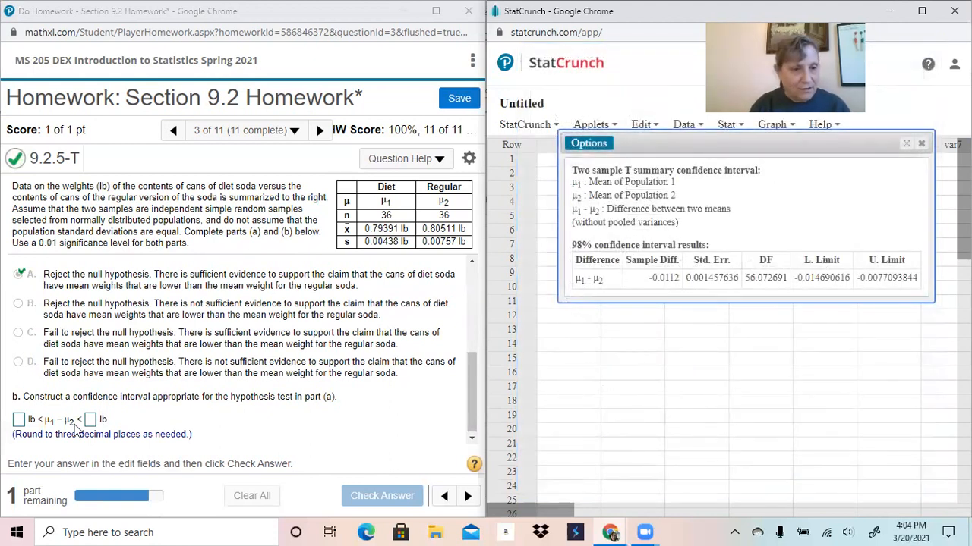
Enter -.015 and -.008 as the lower and upper confidence interval limits for μ1 - μ2 in part b and submit them
left_click(19, 421)
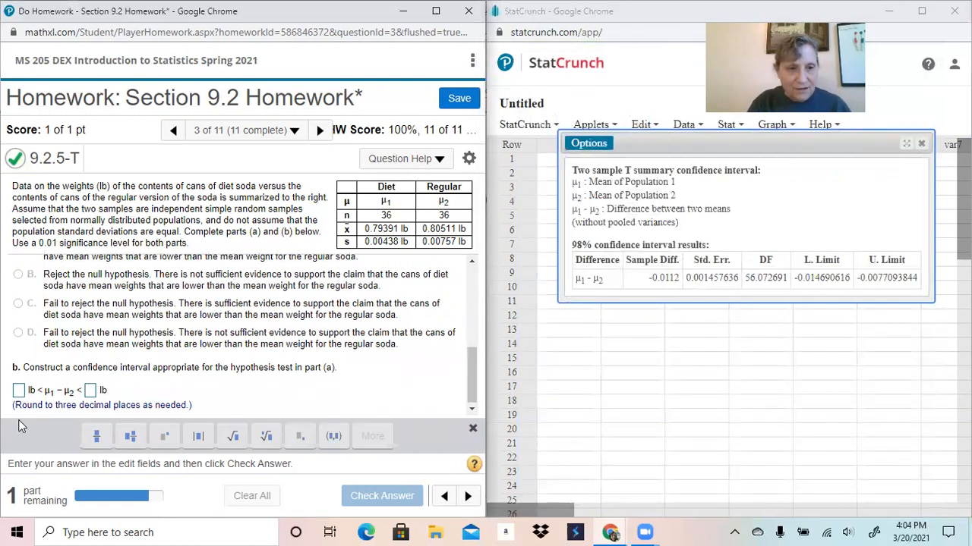
left_click(18, 392)
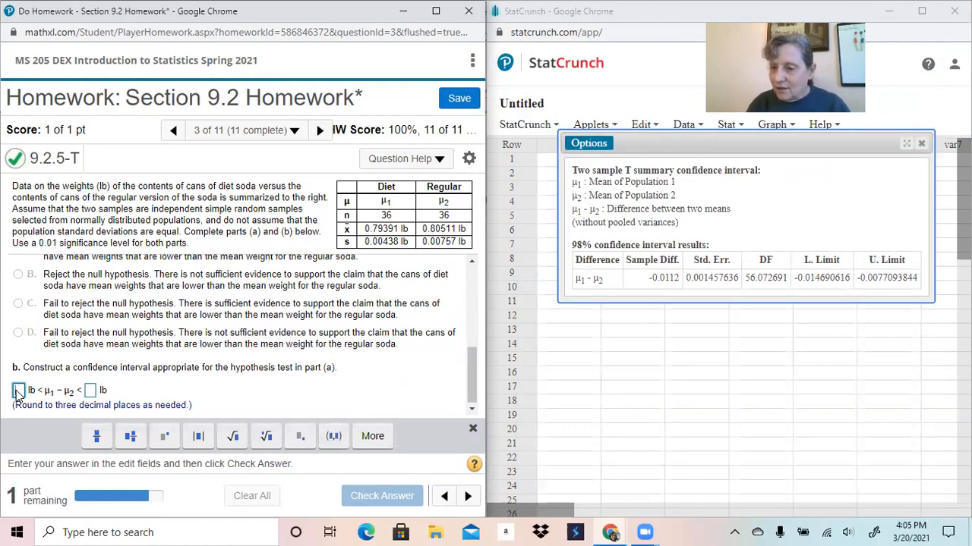
type("-.0.")
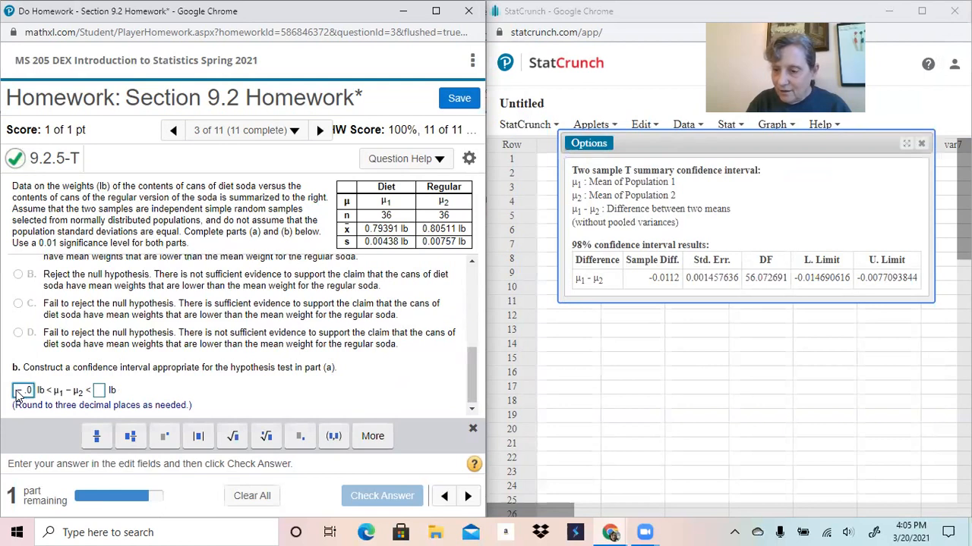
type("01")
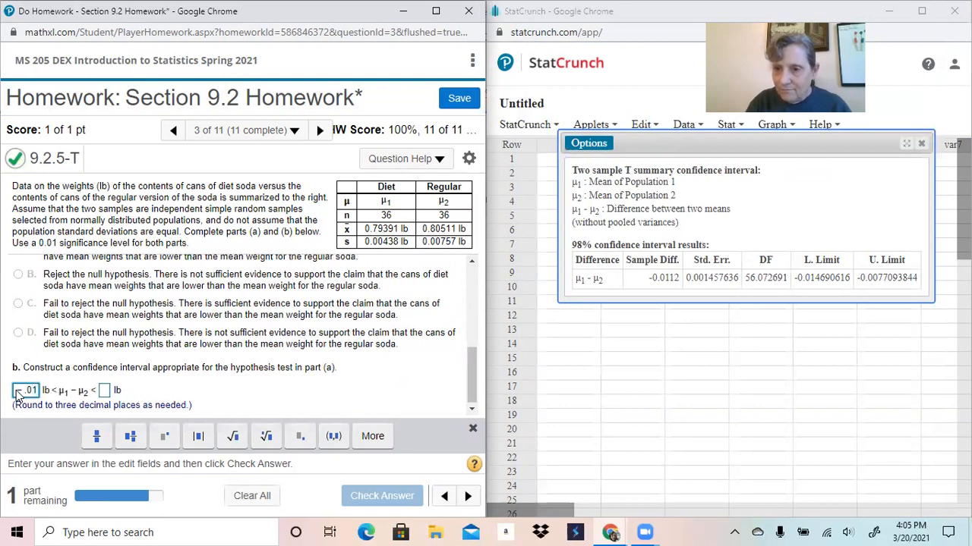
type("5")
left_click(109, 390)
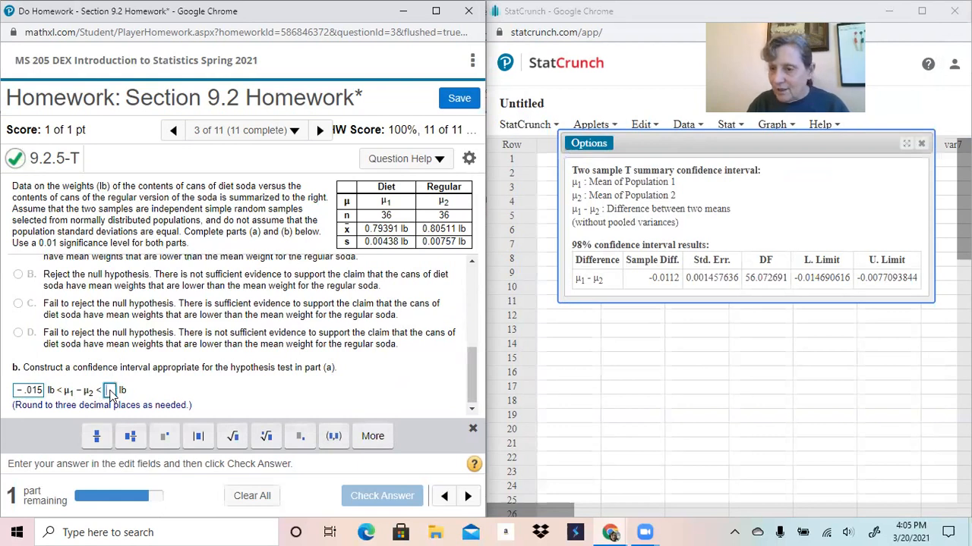
type("-")
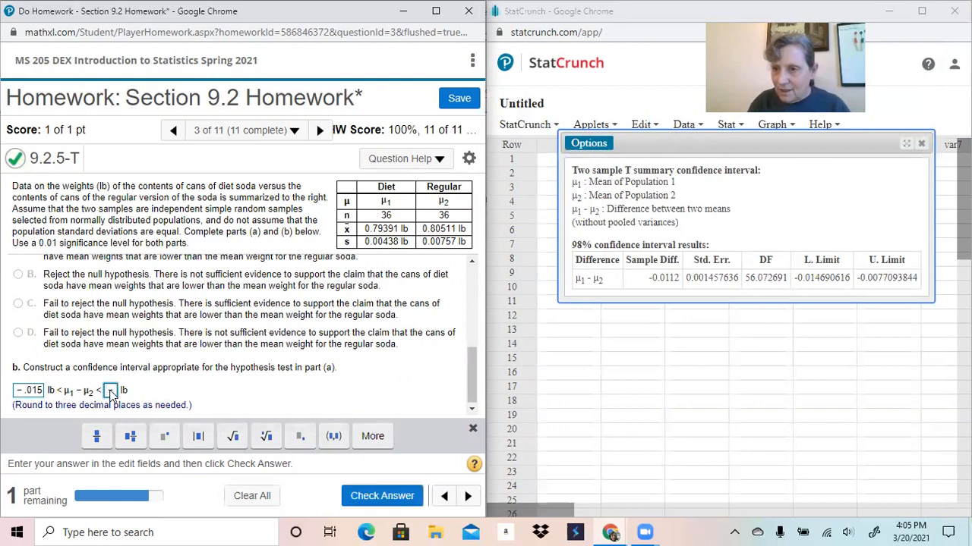
type(".008")
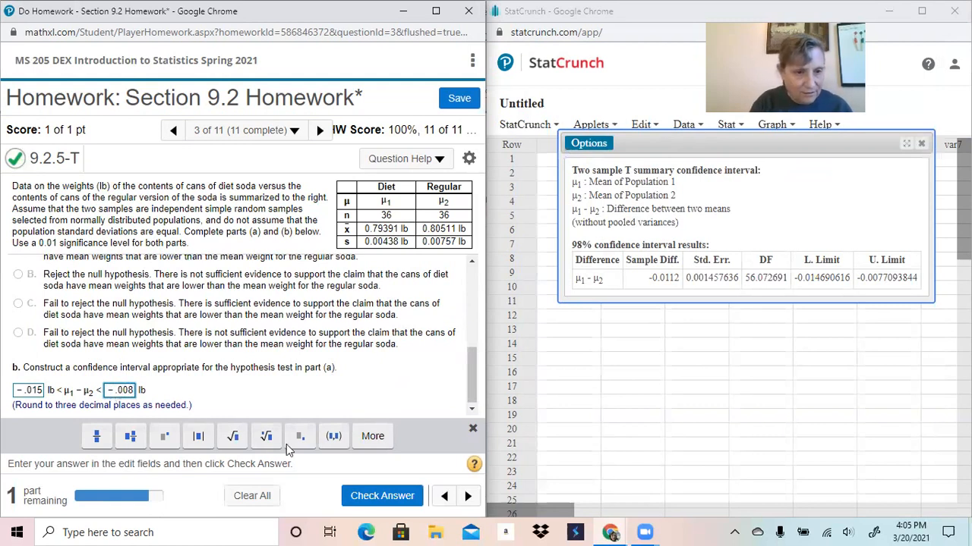
left_click(388, 498)
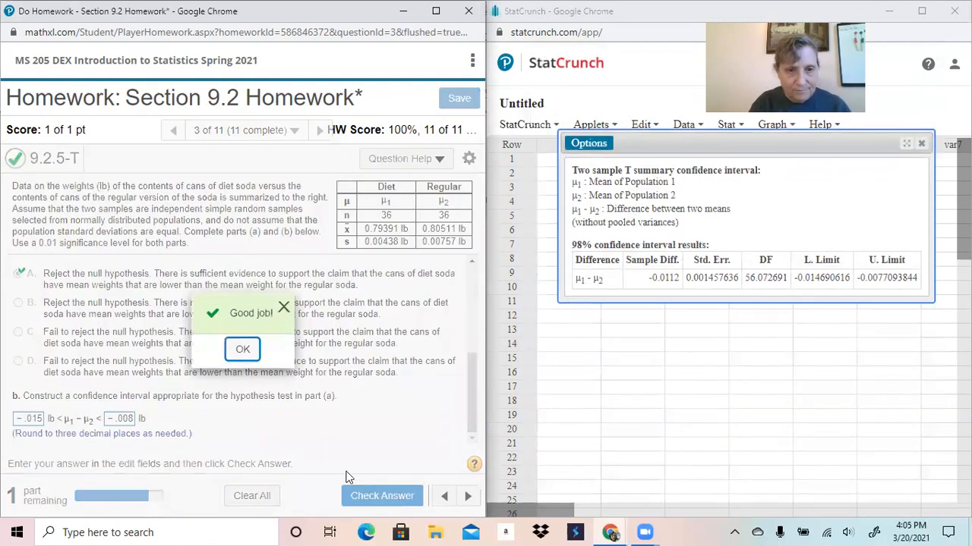
left_click(242, 350)
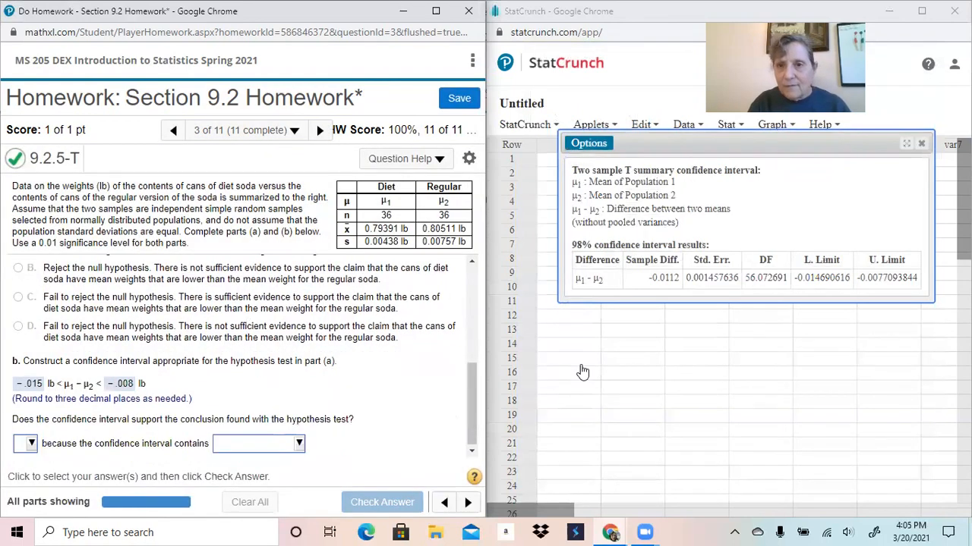
Recompute the StatCrunch two-sample T confidence interval for μ1 - μ2 at level 0.99
left_click(590, 144)
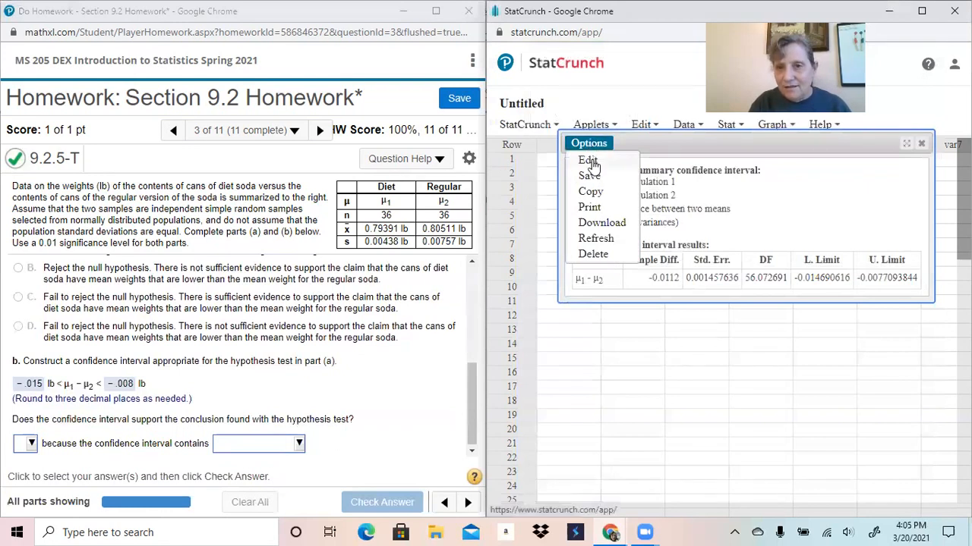
left_click(590, 162)
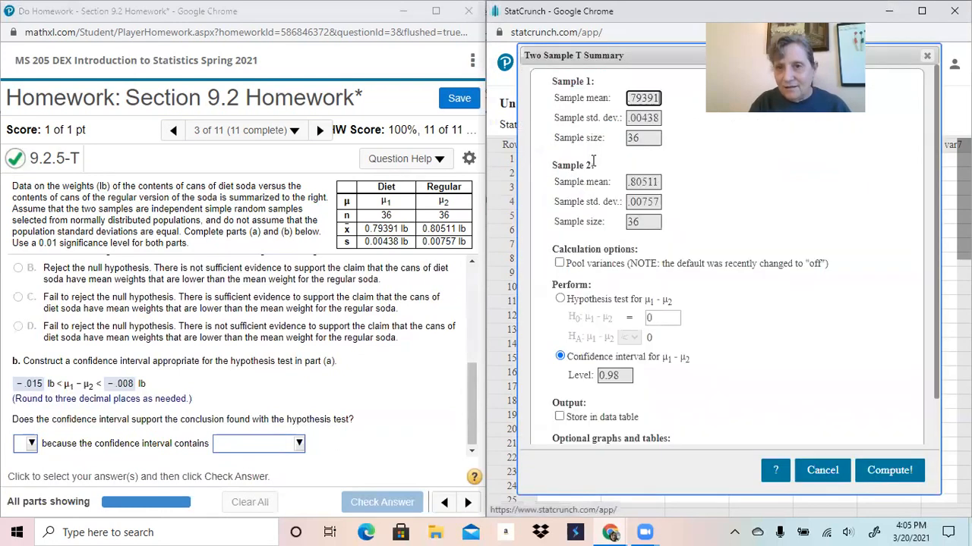
left_click(624, 375)
key("BackSpace")
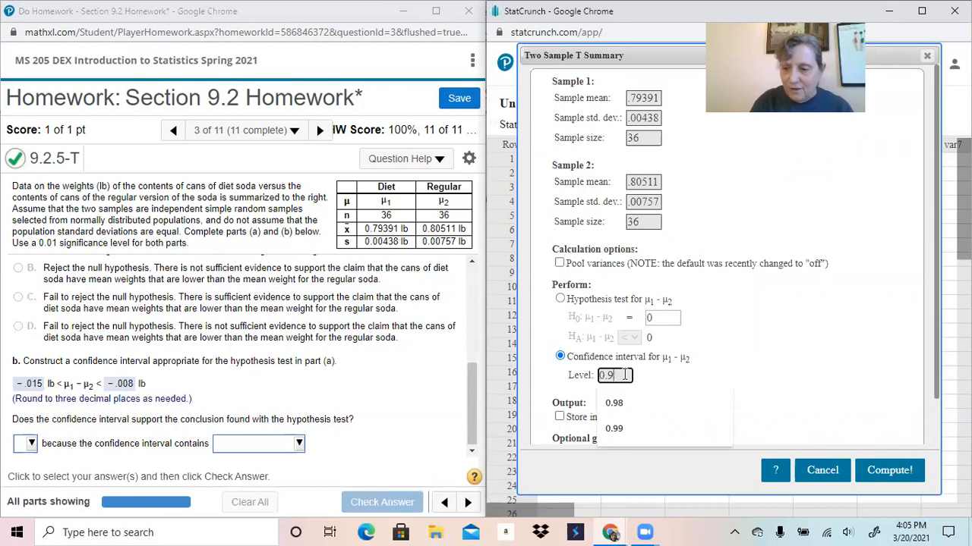
type("9")
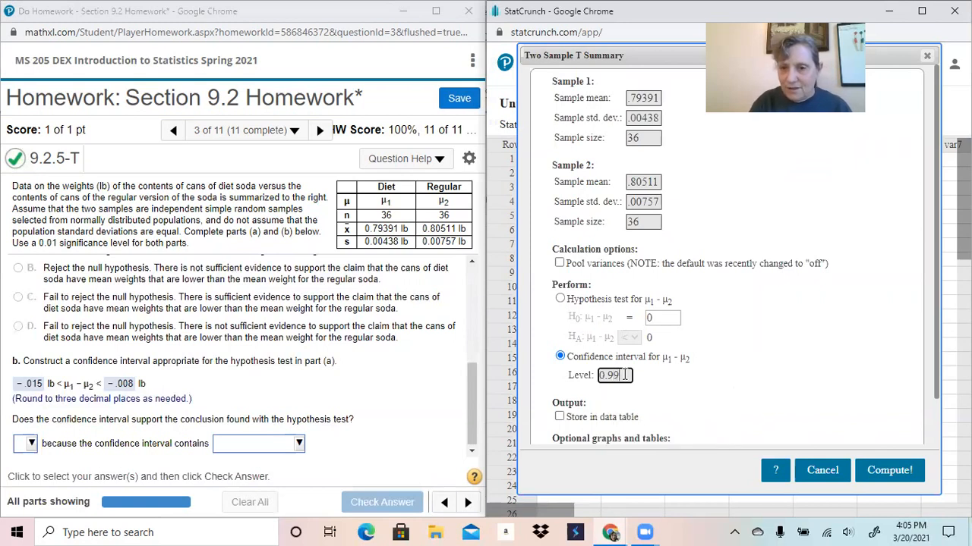
left_click(889, 471)
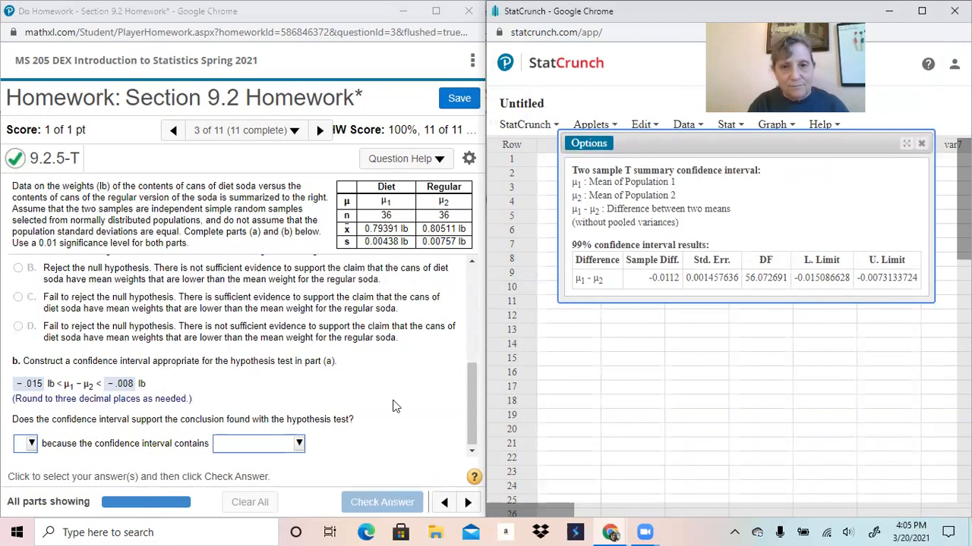
Answer that yes, the interval supports the test conclusion because it contains only negative values, and check the answer
left_click_drag(468, 418, 474, 363)
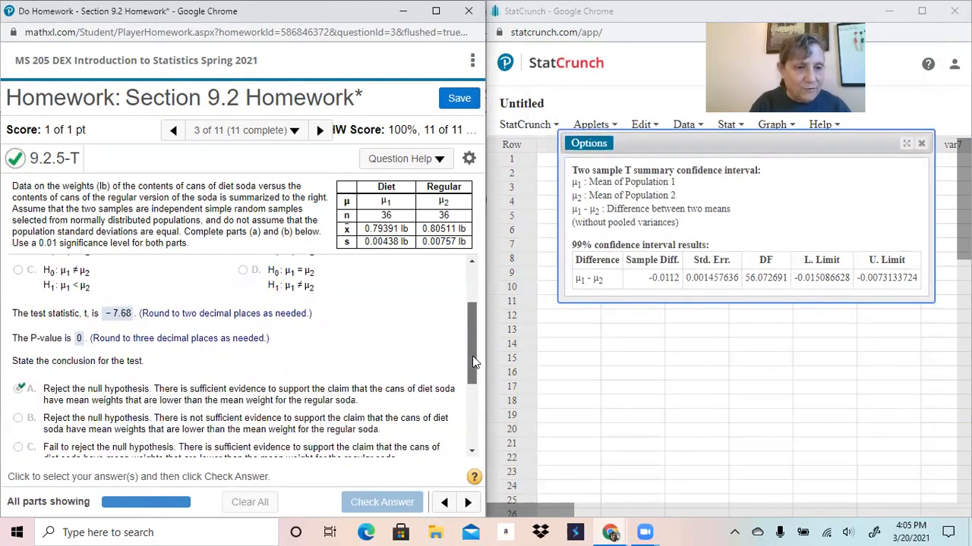
left_click_drag(474, 362, 485, 425)
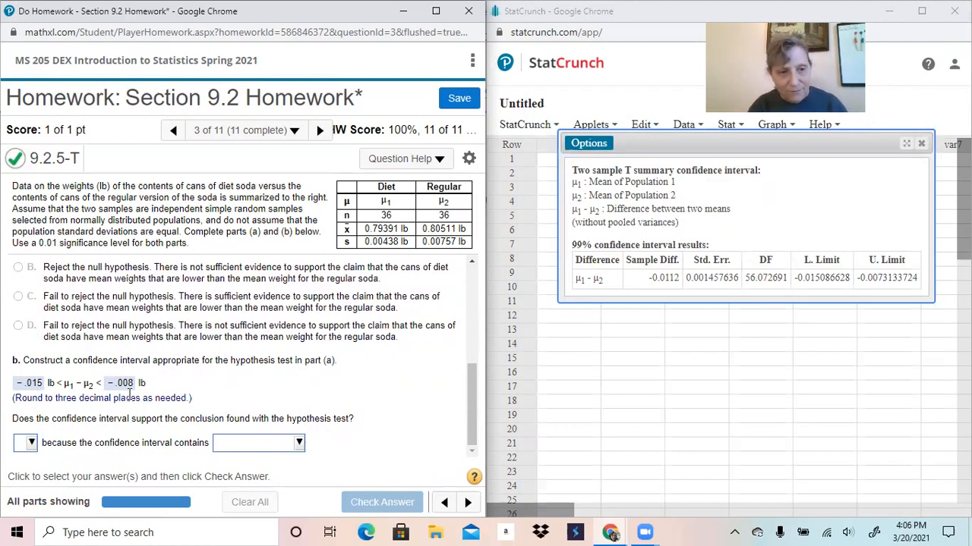
left_click(30, 444)
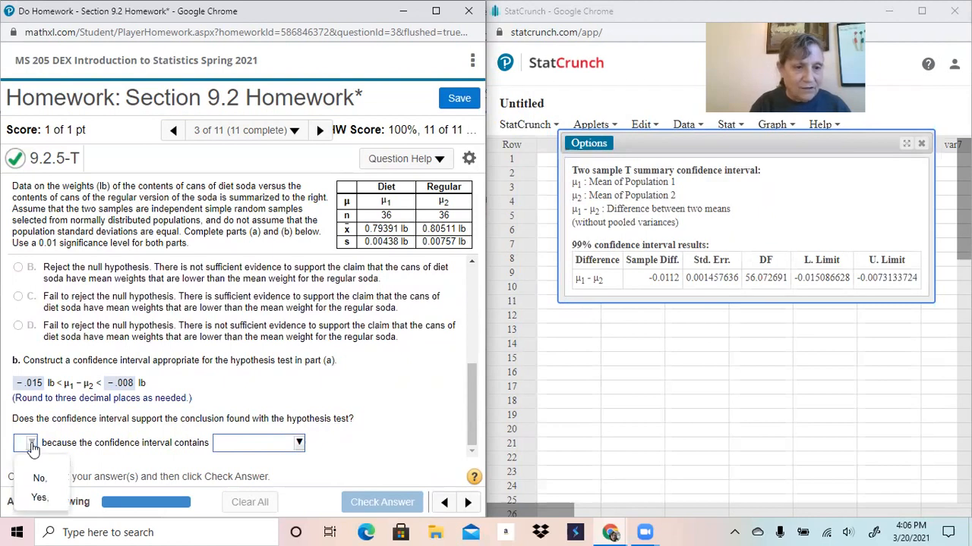
left_click(41, 499)
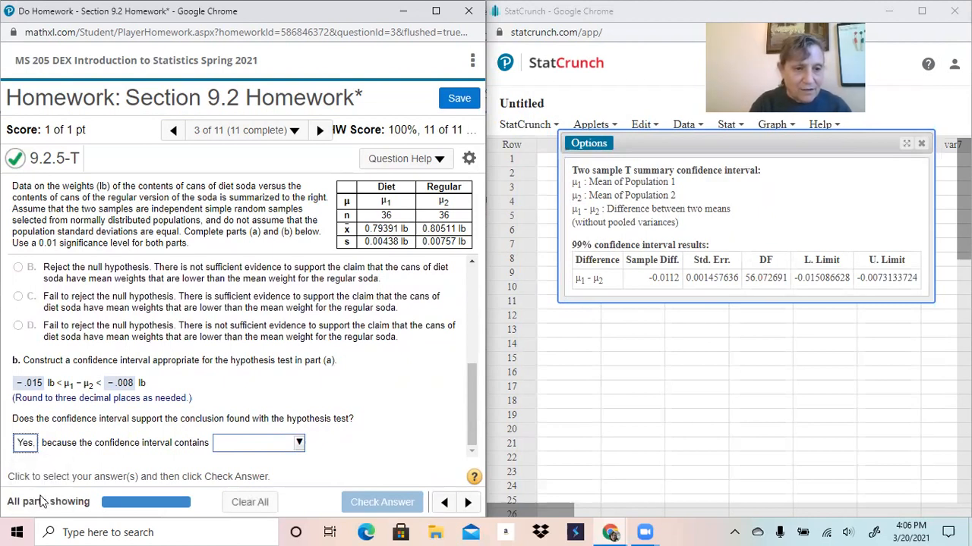
left_click(270, 445)
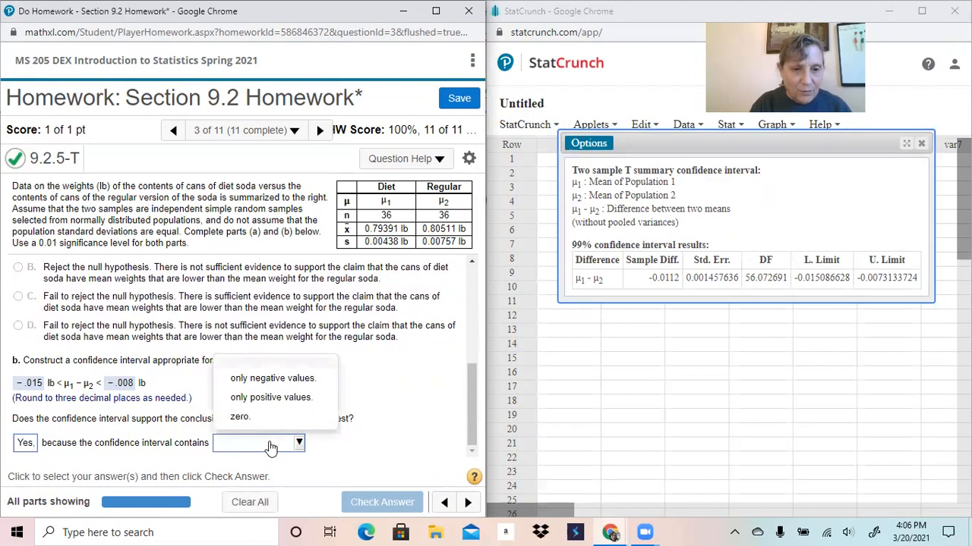
left_click(265, 381)
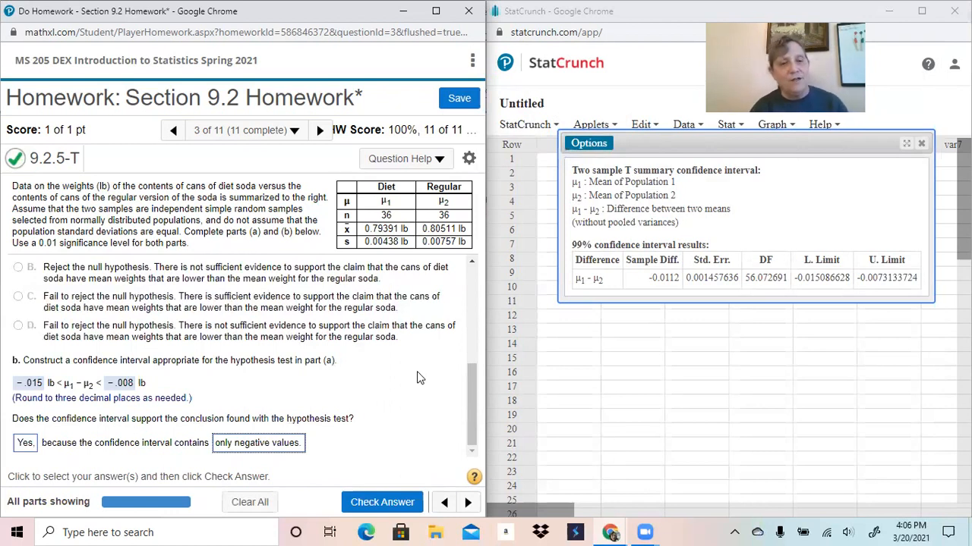
left_click(380, 497)
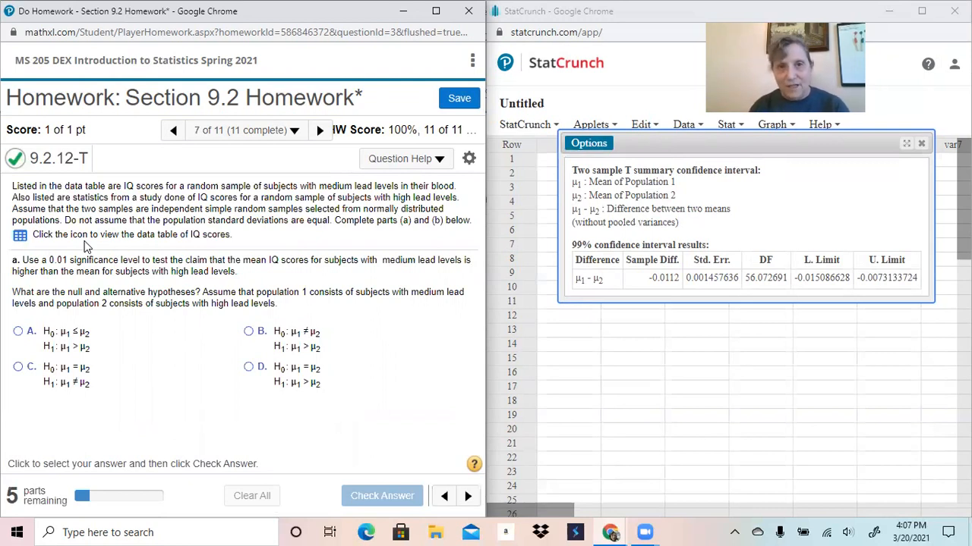
Load the medium lead level IQ scores of question 9.2.12-T into StatCrunch and place its window beside the homework
left_click(19, 235)
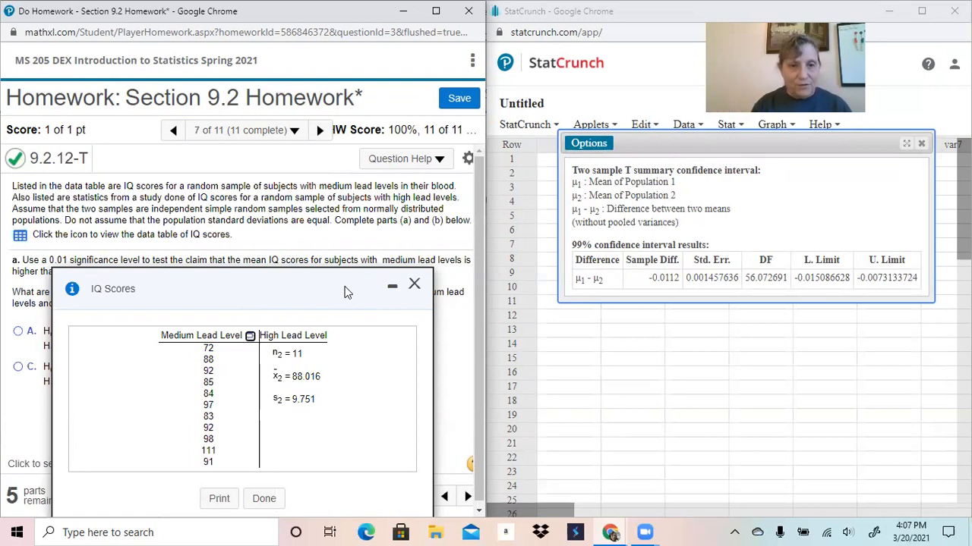
left_click(249, 336)
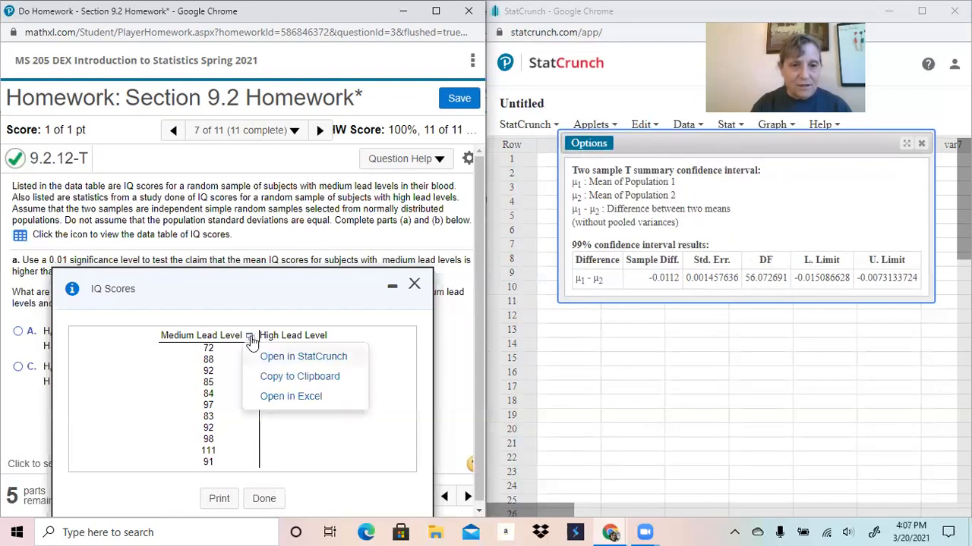
left_click(306, 358)
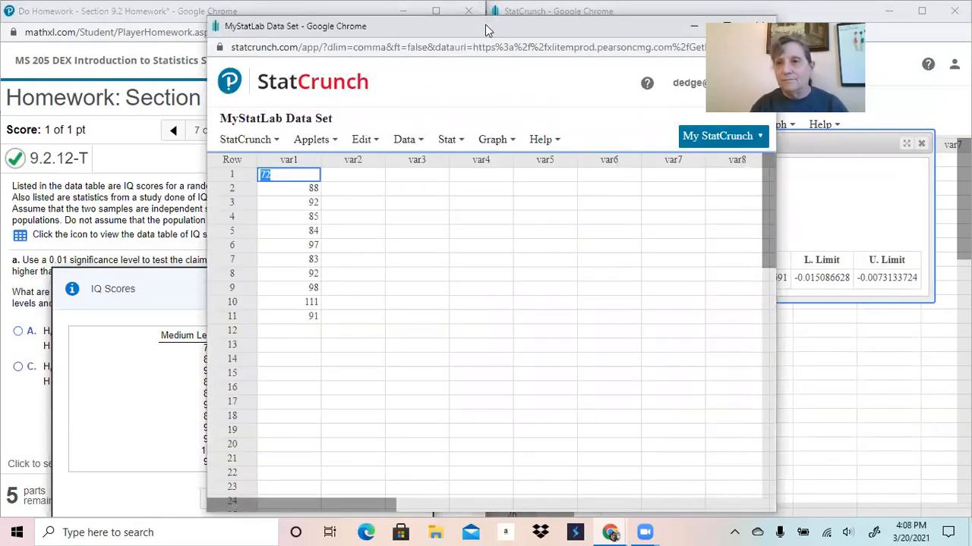
left_click_drag(485, 24, 970, 25)
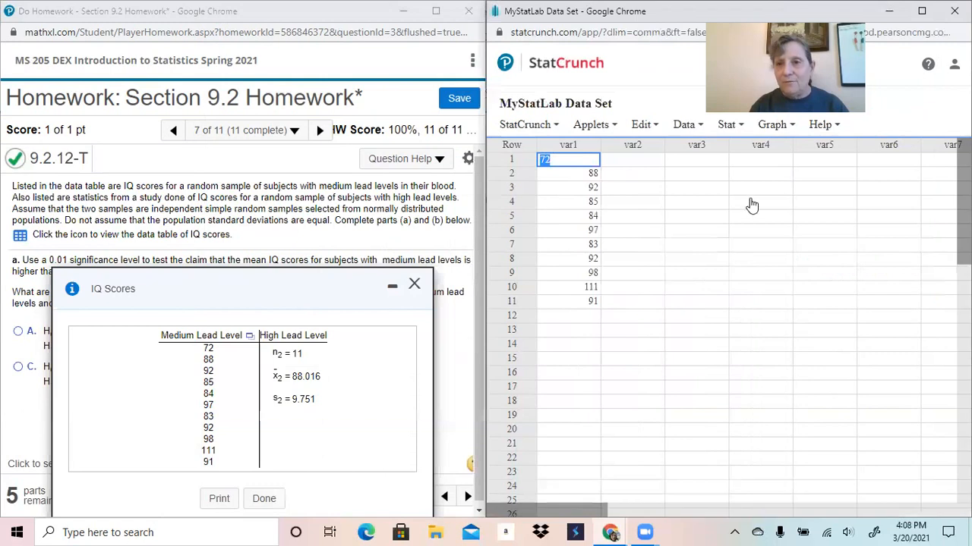
Compute column summary statistics for var1, limited to n, mean, variance and standard deviation
left_click(727, 125)
mouse_move(742, 171)
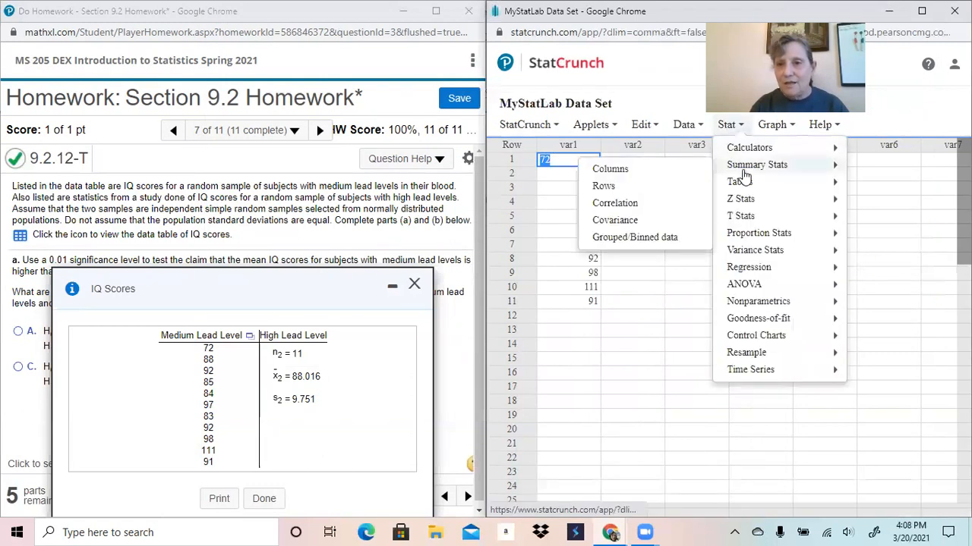
left_click(641, 169)
left_click(563, 94)
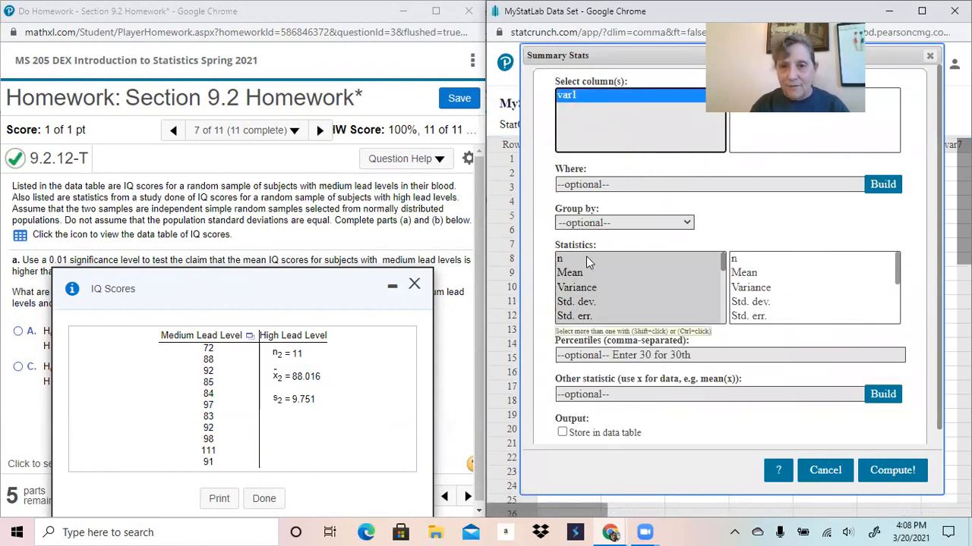
left_click_drag(586, 256, 609, 300)
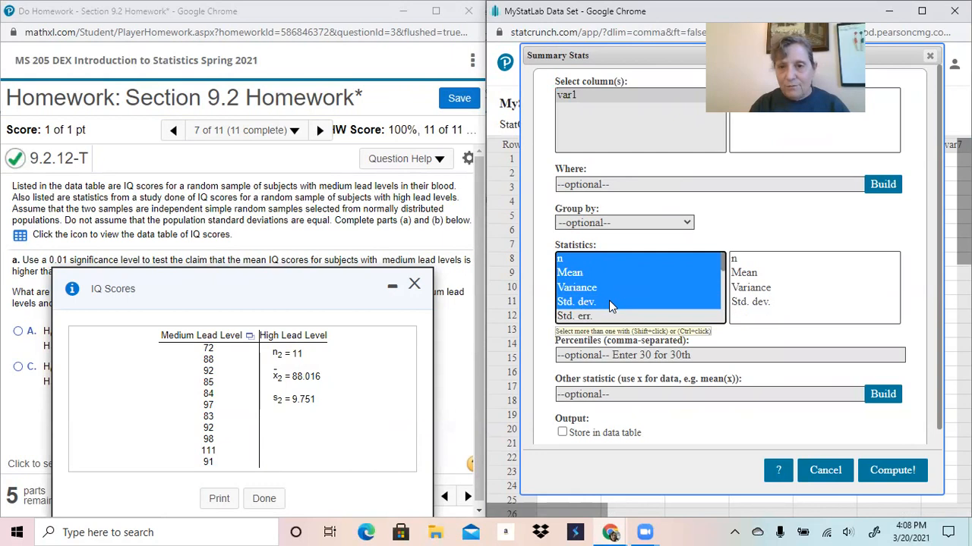
left_click(893, 471)
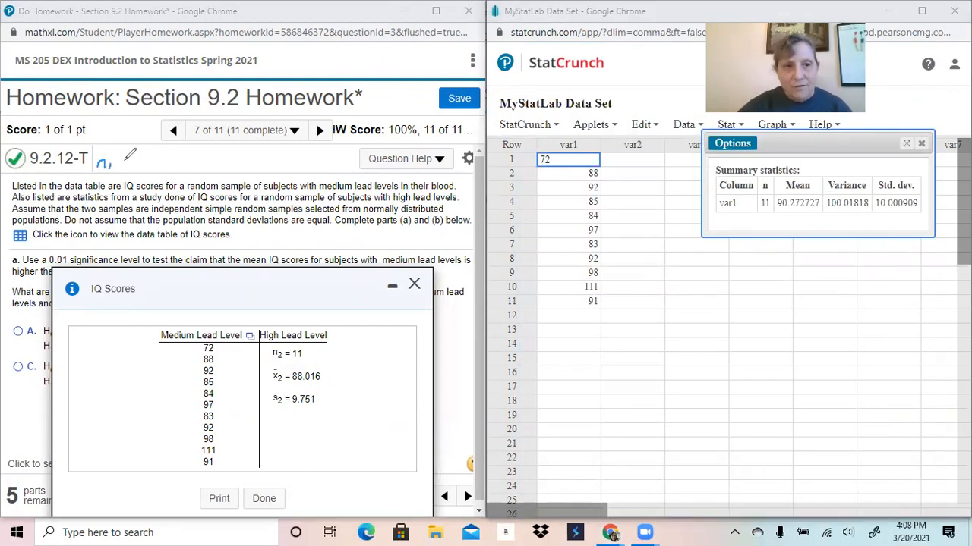
Handwrite the sample 1 statistics n1 = 11, x̄1 = 90.272727 and s1 = 10.000909 beside the 9.2.12-T question heading
mouse_move(118, 163)
left_mouse_down()
mouse_move(159, 167)
mouse_move(162, 157)
mouse_move(161, 172)
mouse_move(172, 162)
left_mouse_up()
mouse_move(165, 165)
left_mouse_down()
mouse_move(214, 158)
mouse_move(213, 166)
mouse_move(232, 159)
mouse_move(230, 167)
mouse_move(248, 169)
mouse_move(307, 159)
mouse_move(348, 166)
left_mouse_up()
left_click(199, 166)
left_click(300, 165)
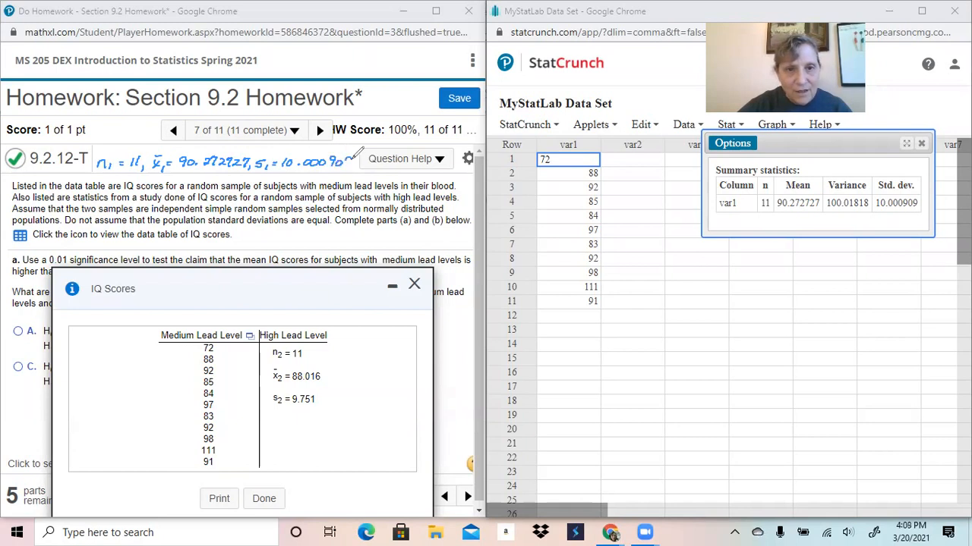
Start a two-sample T test from summary data and enter sample 1's mean 90.272727, standard deviation 10.000909 and size 11
left_click(731, 126)
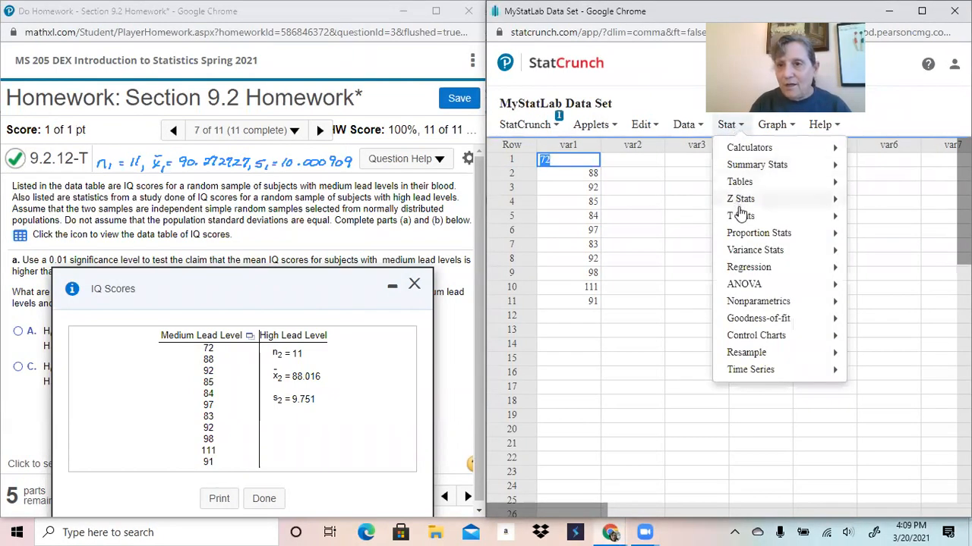
mouse_move(741, 218)
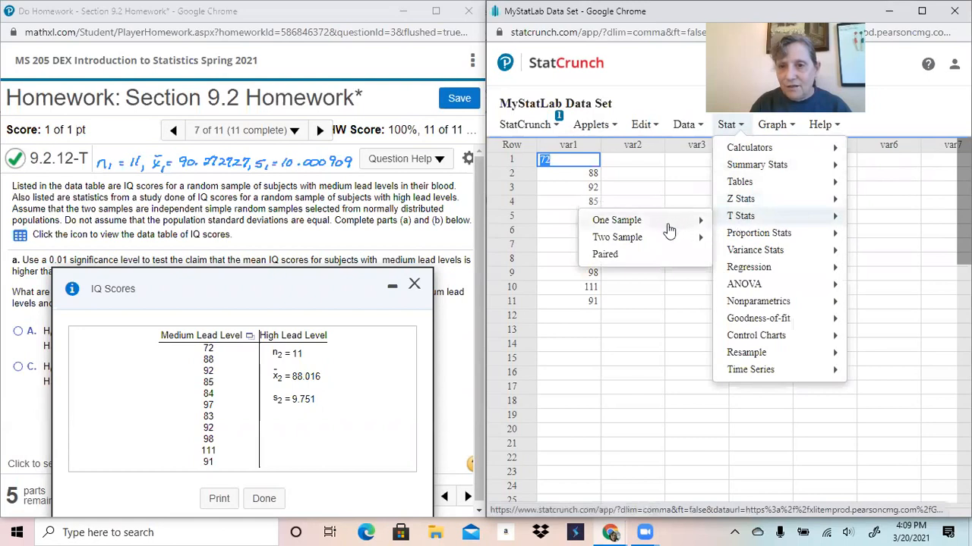
mouse_move(637, 237)
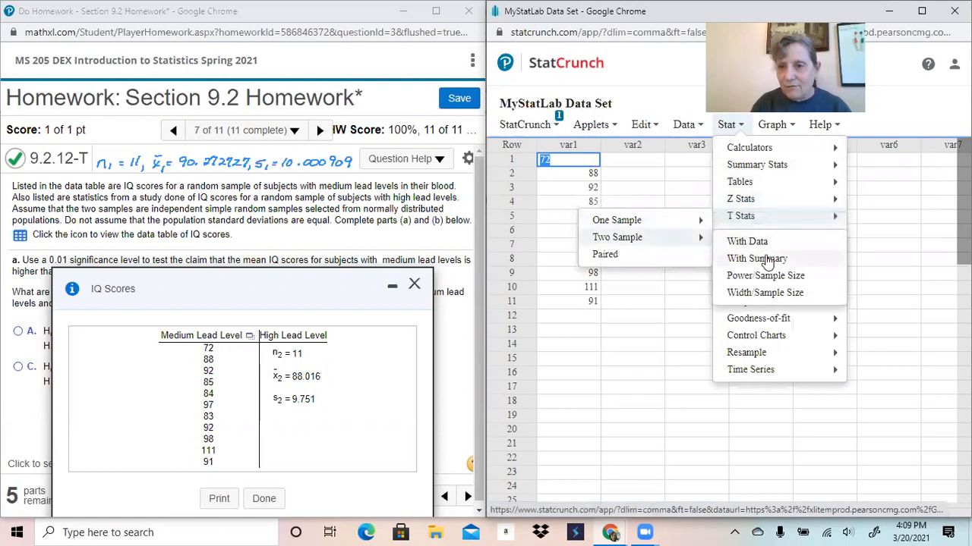
left_click(765, 260)
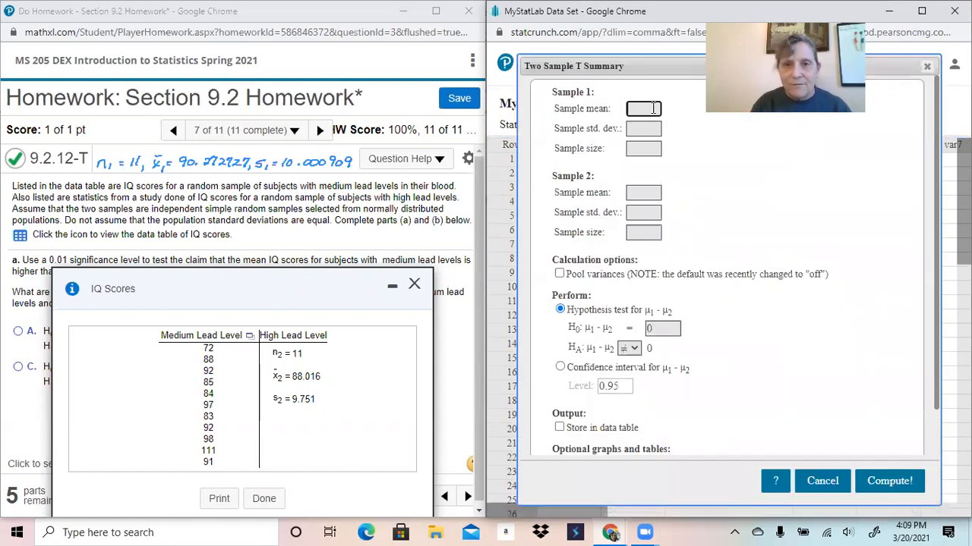
type("90.")
type("272727")
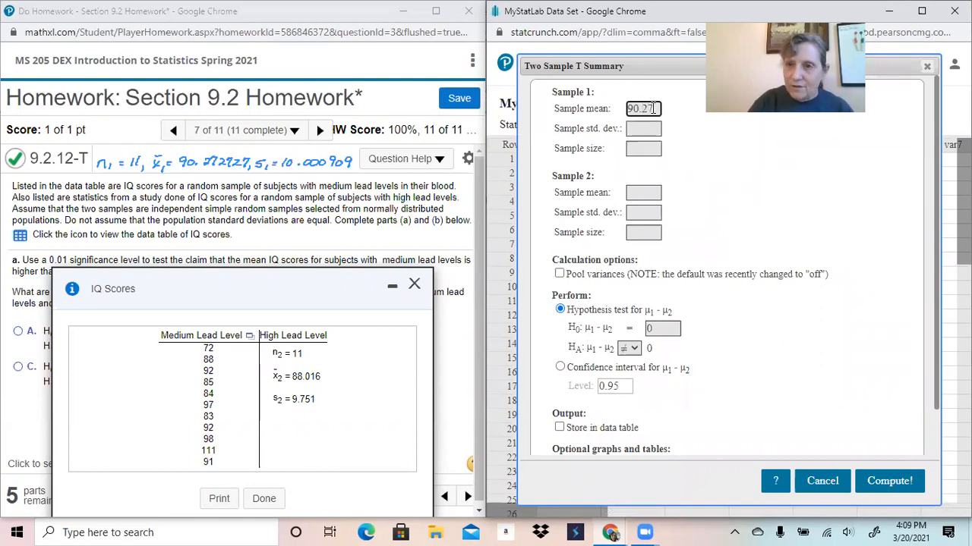
left_click(646, 130)
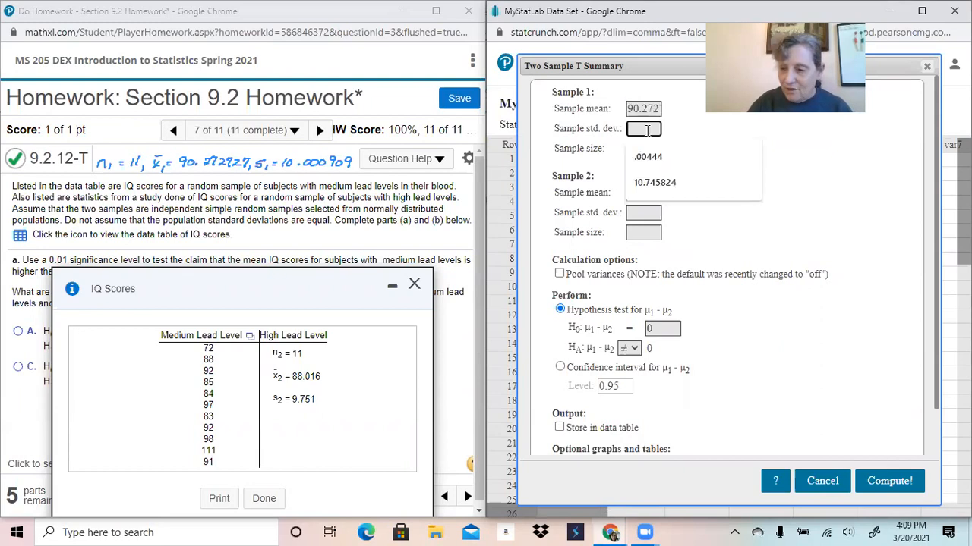
type("10.00")
type("0909")
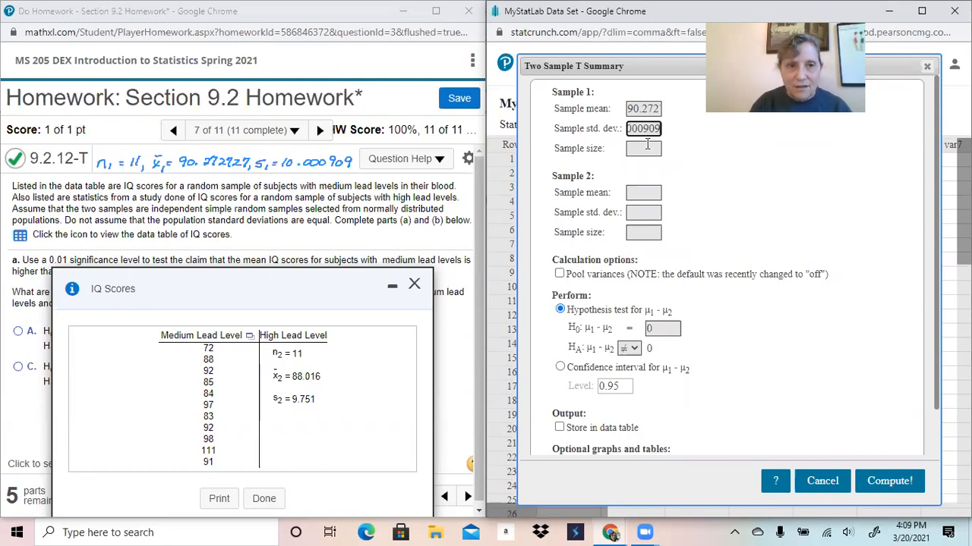
left_click(649, 148)
type("11")
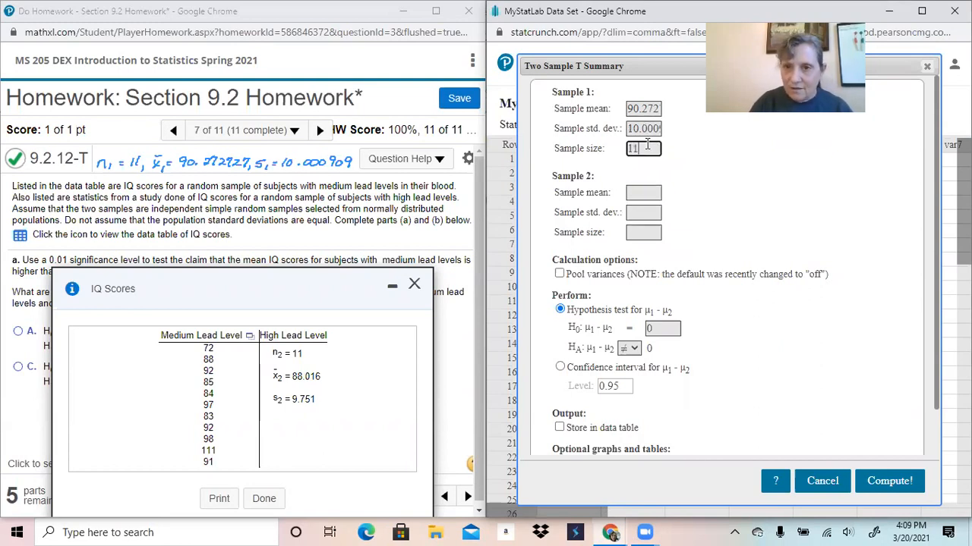
Enter sample 2's mean 88.016, standard deviation 9.751 and size 11 from the high lead level statistics
left_click(644, 192)
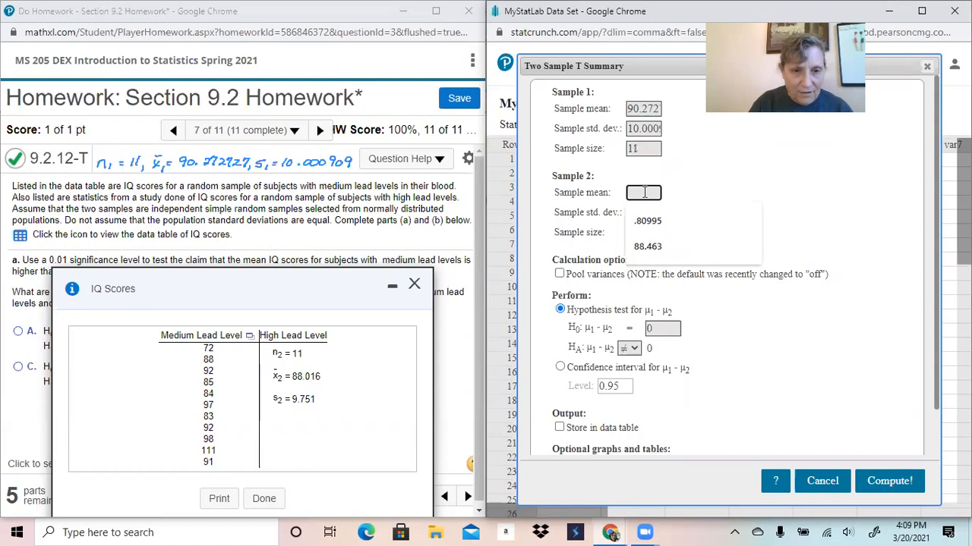
type("88.01")
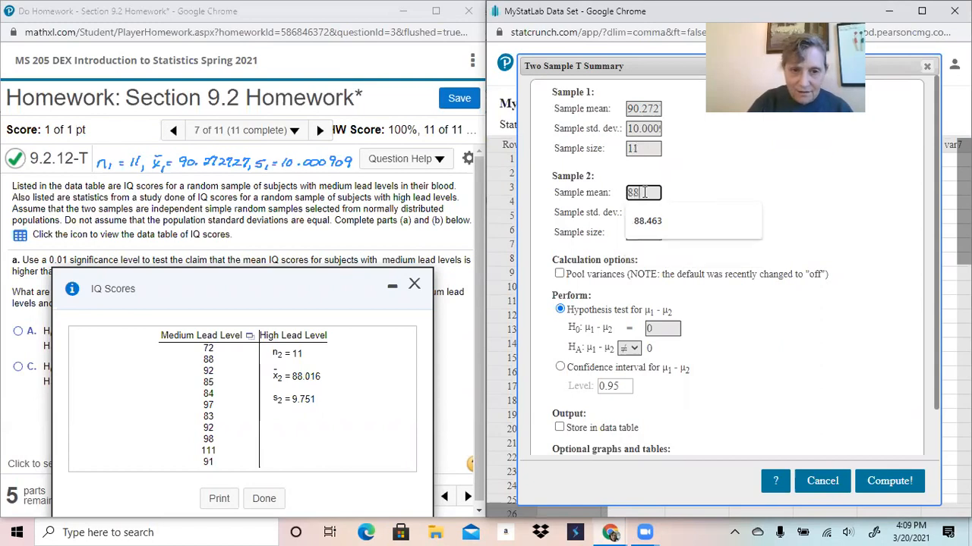
type("6")
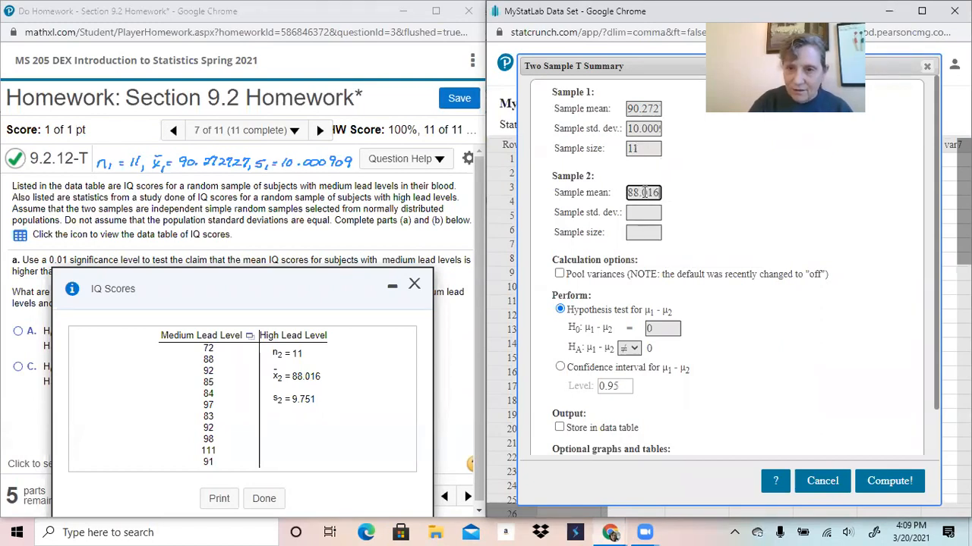
left_click(640, 212)
type("9.751")
left_click(643, 233)
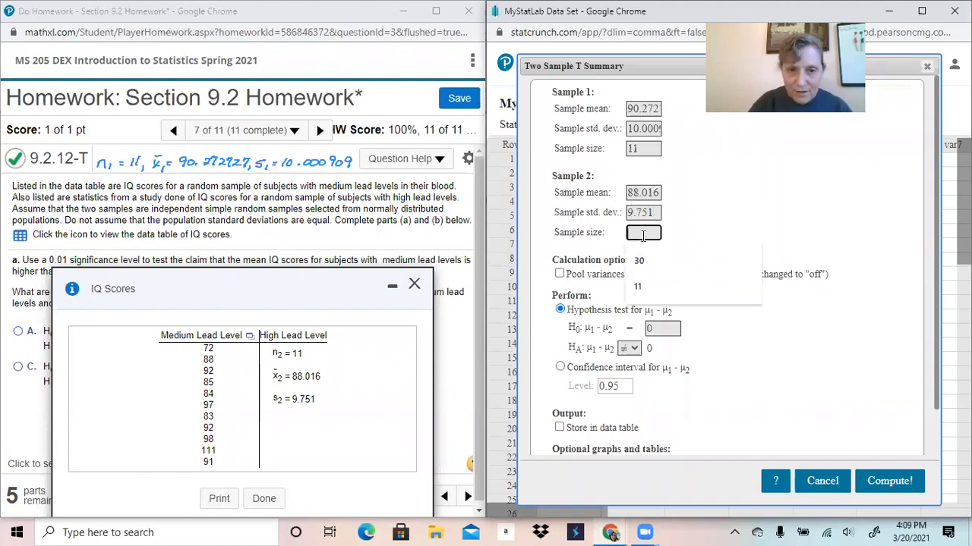
left_click(683, 287)
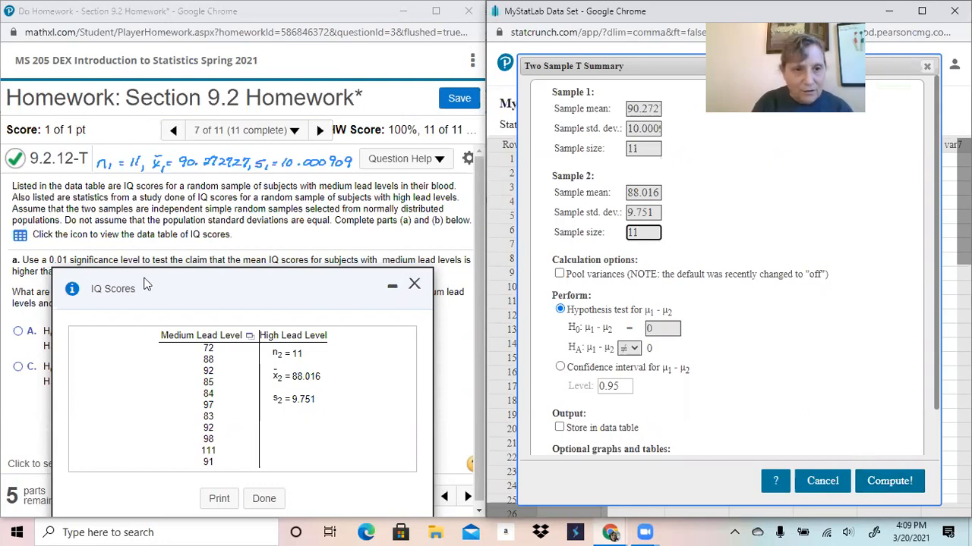
Compute the two-sample T test with the ≠ alternative and reopen its settings for editing
left_click(892, 486)
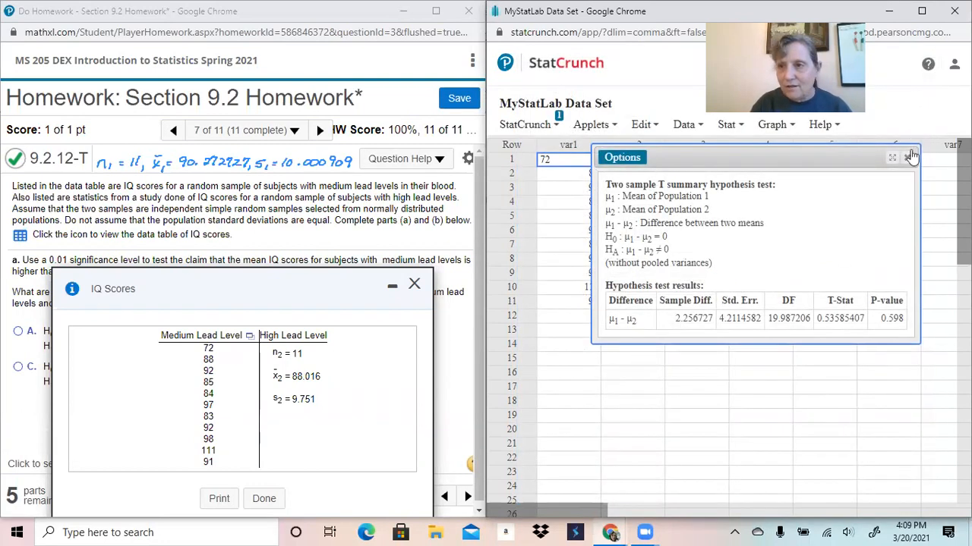
left_click(635, 160)
left_click(630, 176)
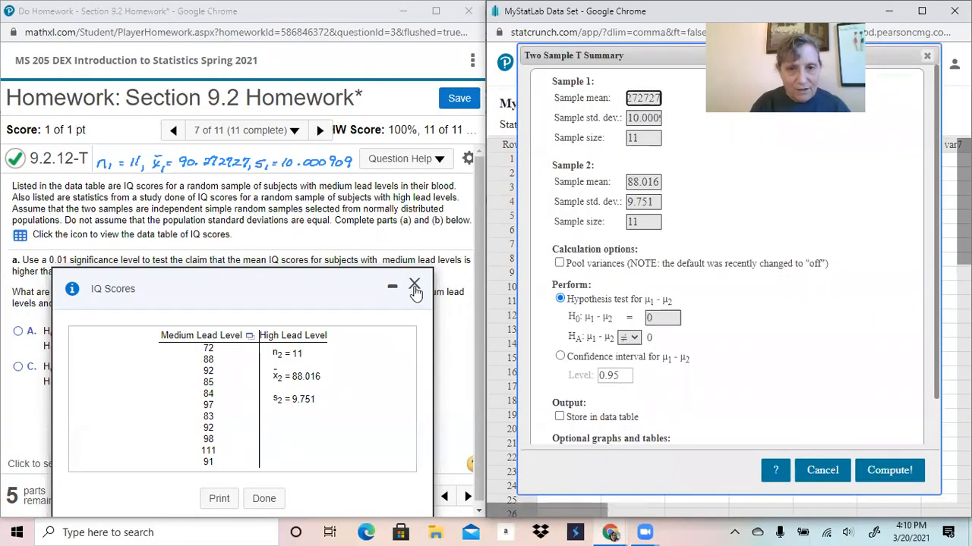
Close the IQ Scores data table and underline part a's claim that the medium lead level mean is higher than the high lead level mean
left_click(414, 284)
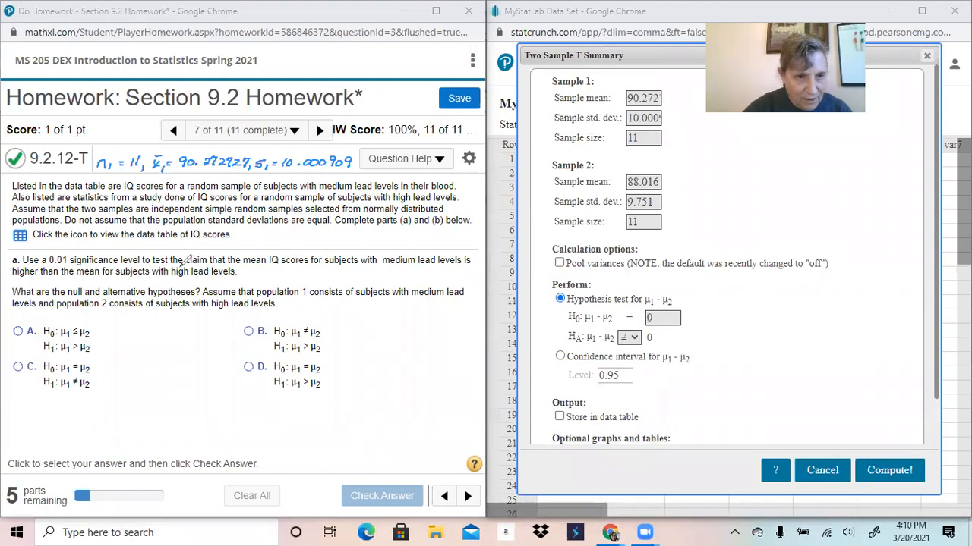
left_click_drag(173, 264, 464, 267)
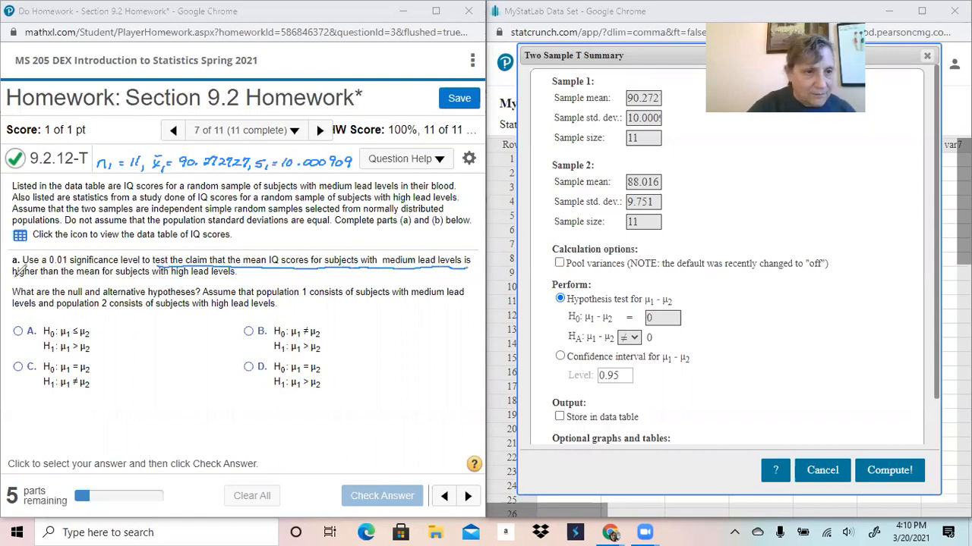
left_click_drag(14, 278, 235, 279)
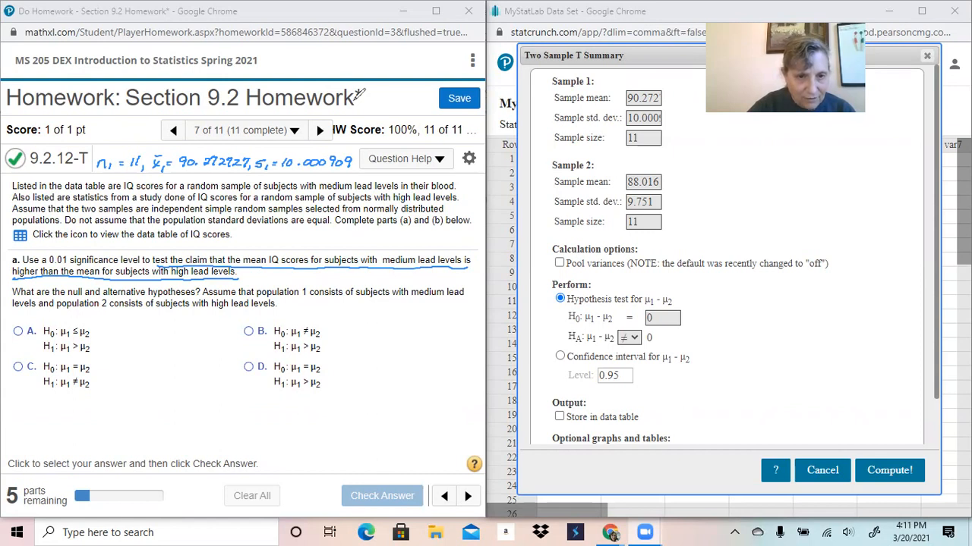
Choose H0: μ1 = μ2 and H1: μ1 > μ2 as the hypotheses and check the answer
left_click(248, 367)
key("Return")
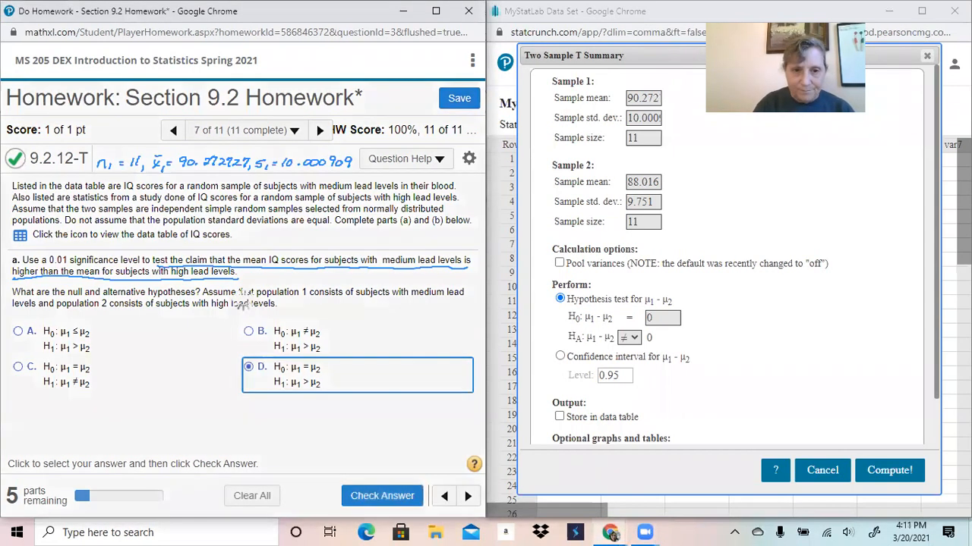
key("Return")
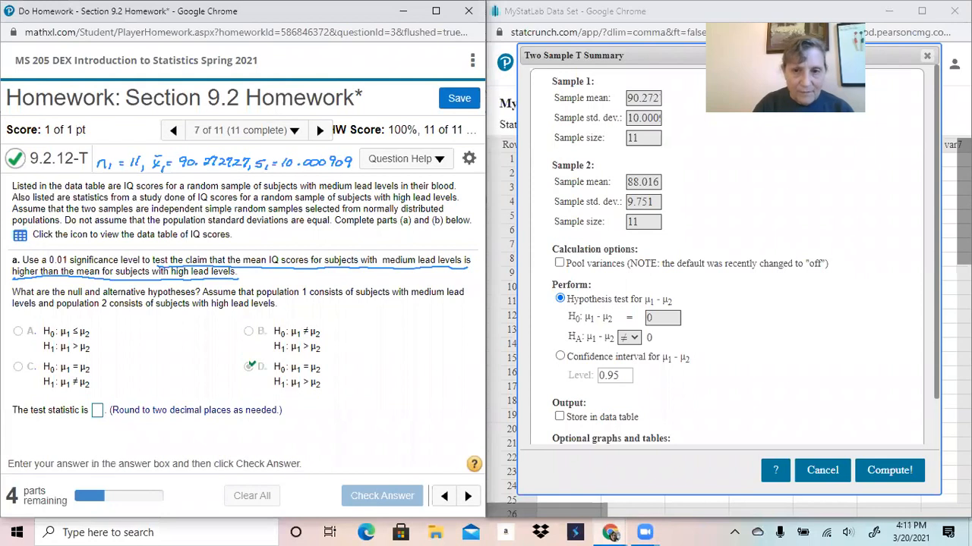
Set the two-sample T test's alternative hypothesis to μ1 − μ2 > 0 and compute the test
left_click(631, 338)
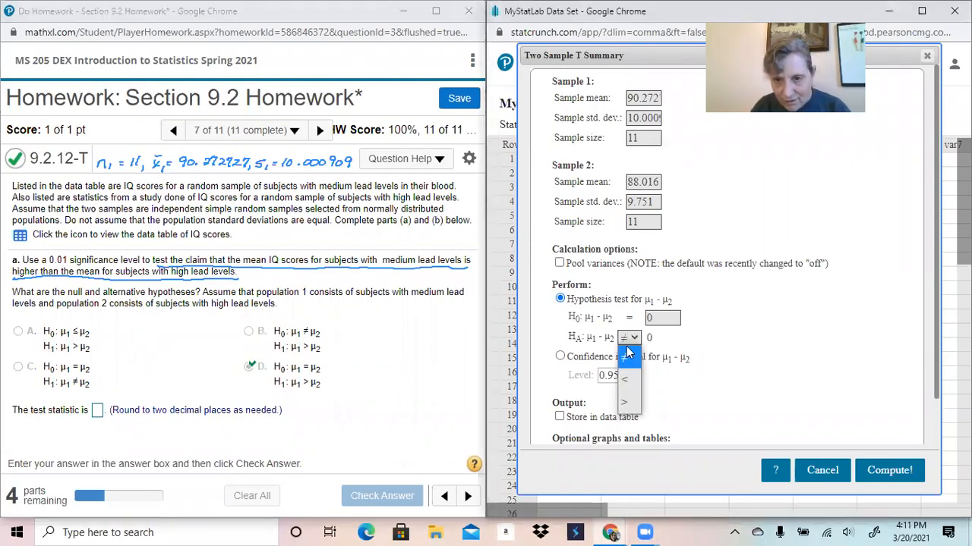
left_click(631, 403)
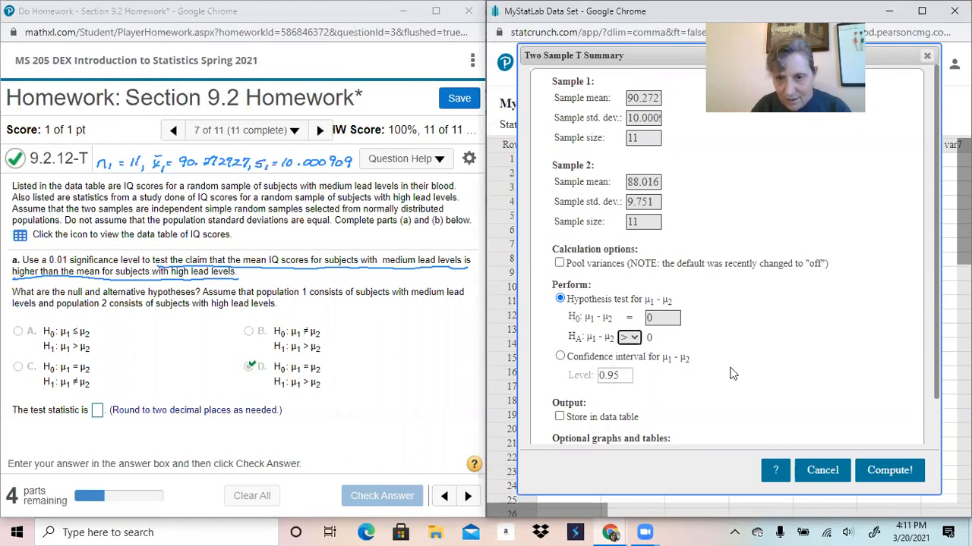
left_click(870, 469)
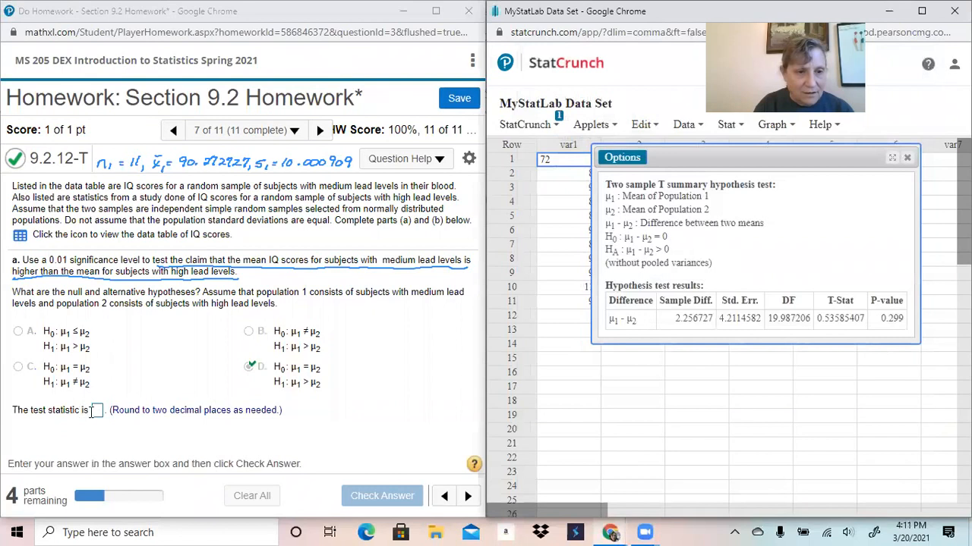
Enter .54 as the test statistic in question 9.2.12-T and check the answer
left_click(98, 413)
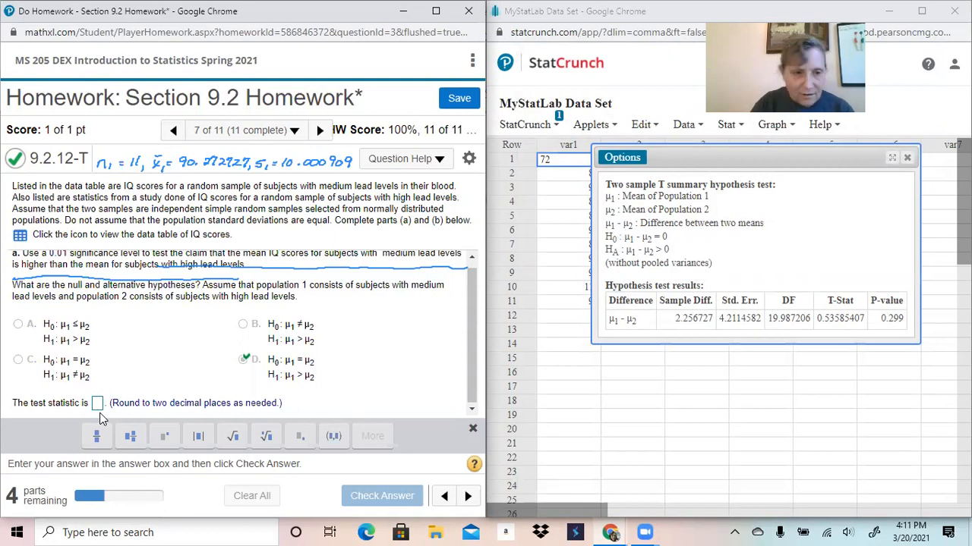
left_click(99, 405)
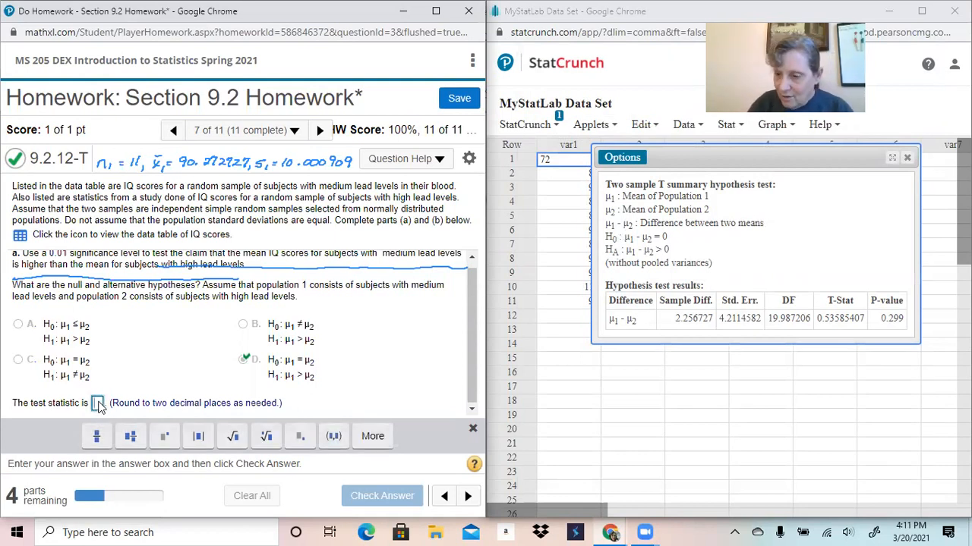
type("0.54")
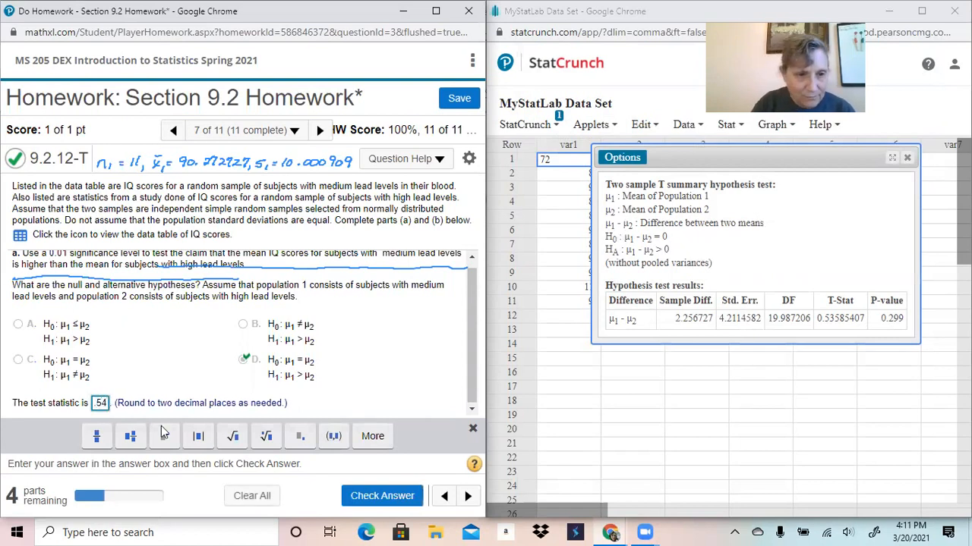
left_click(377, 501)
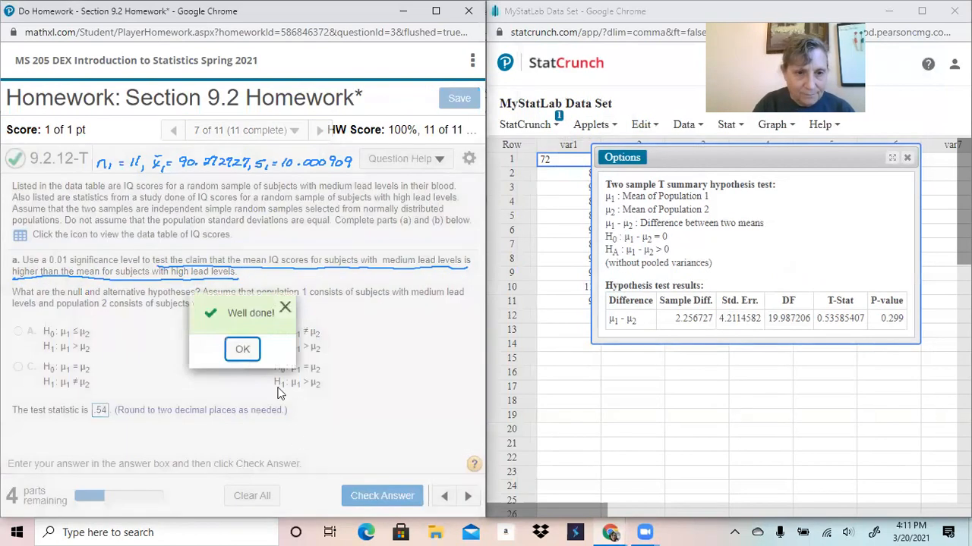
left_click(243, 351)
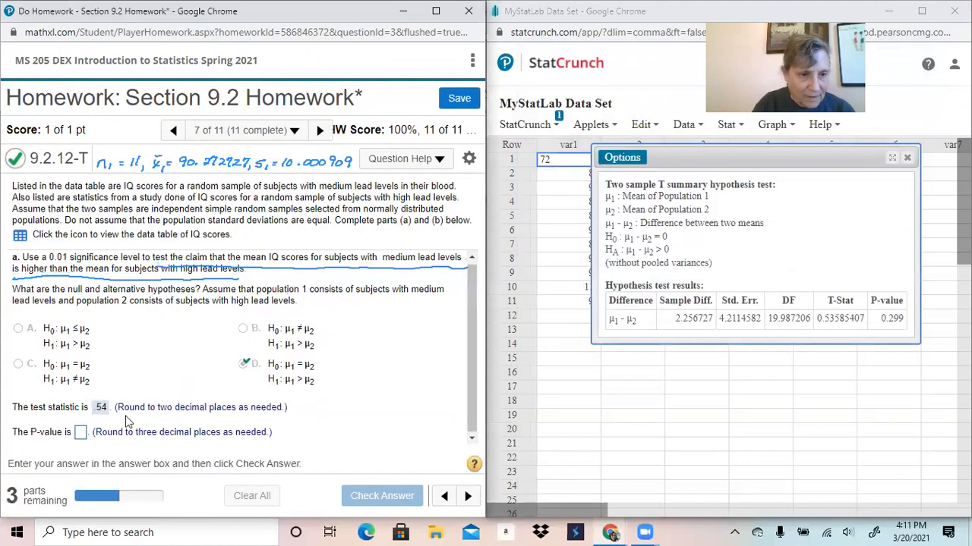
Enter .299 as the P-value and check the answer
left_click(80, 434)
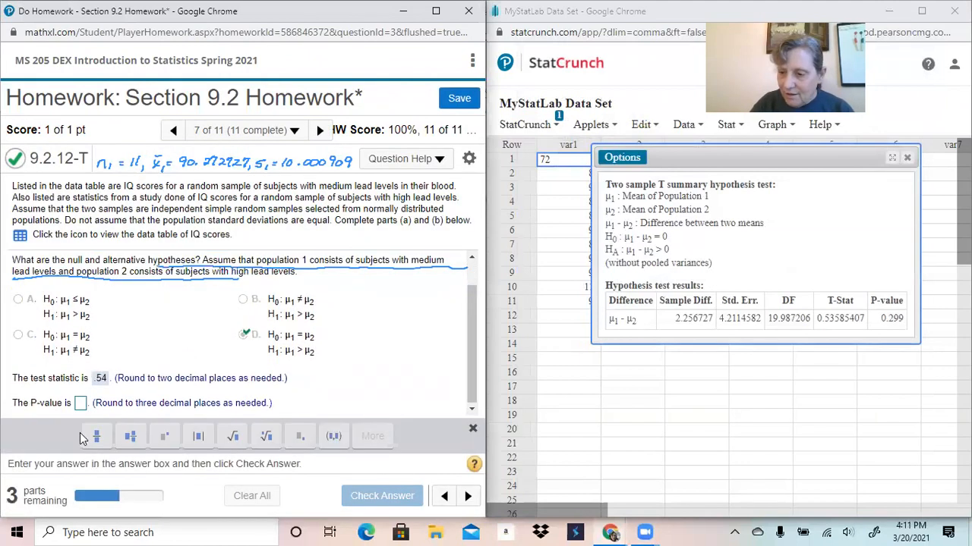
left_click(81, 404)
type(".299")
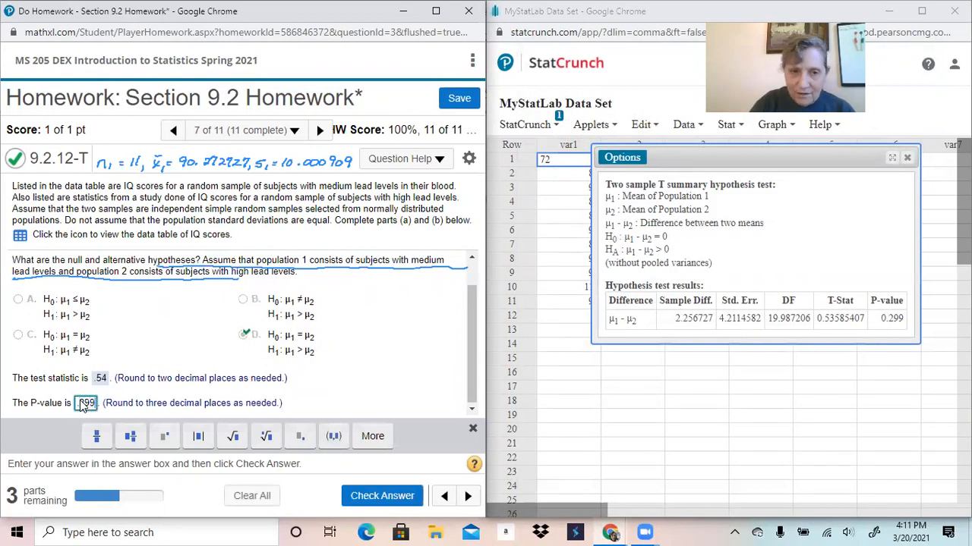
key("Return")
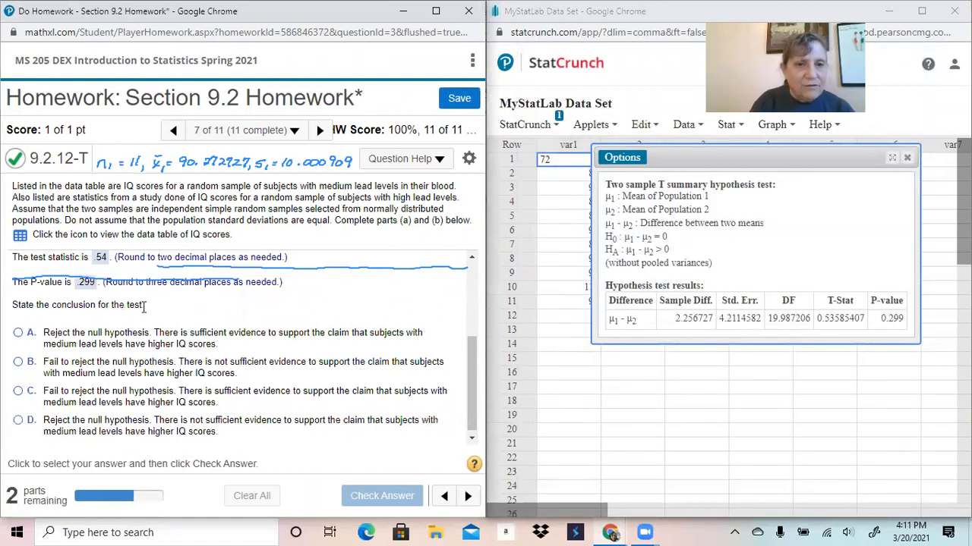
Conclude to fail to reject the null hypothesis, with not sufficient evidence that medium lead level subjects have higher IQ scores, and check the answer
left_click_drag(471, 374, 464, 299)
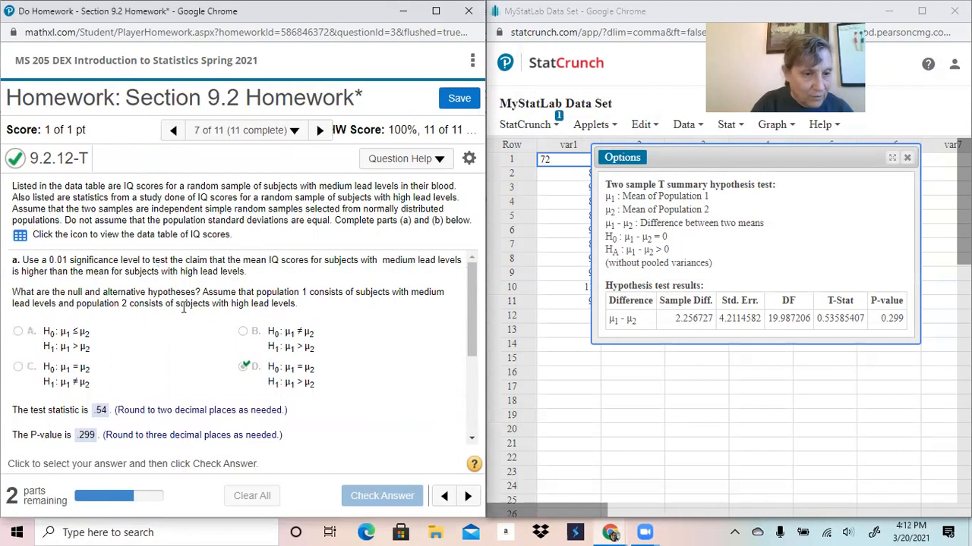
left_click_drag(470, 332, 475, 411)
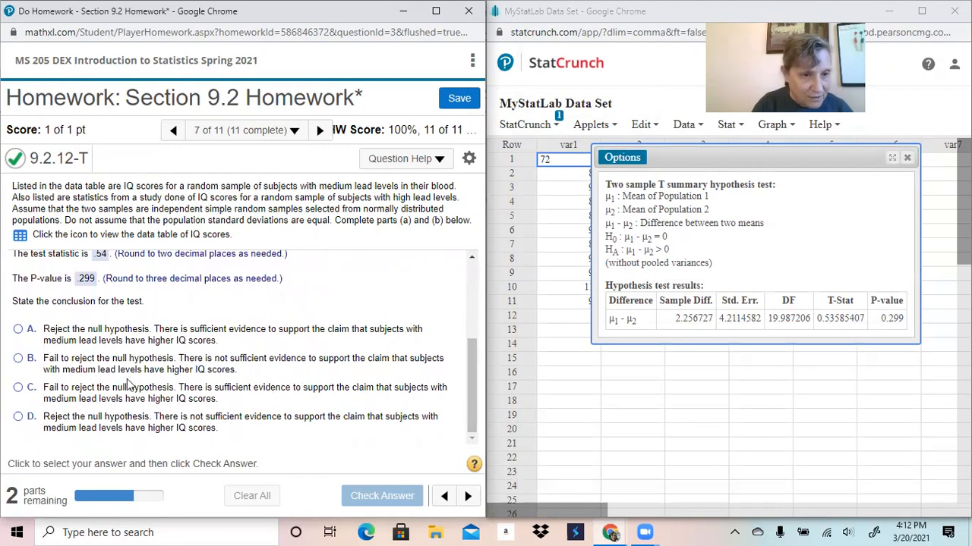
left_click(42, 369)
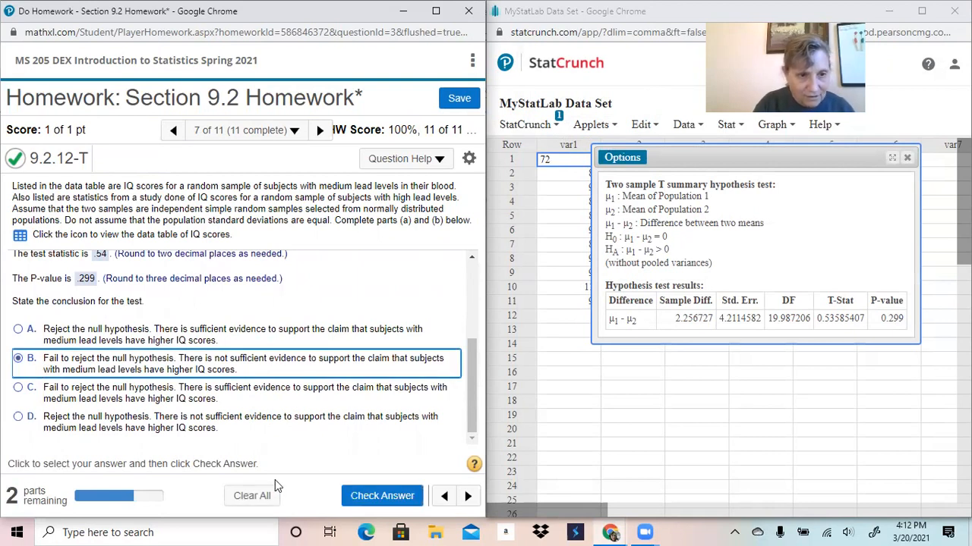
left_click(387, 496)
left_click(243, 352)
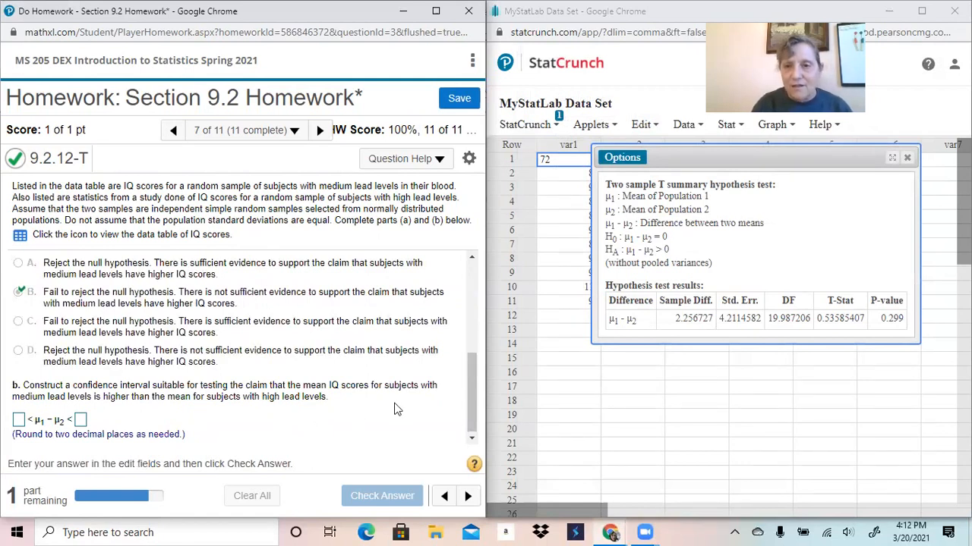
Edit the two-sample T summary to perform a confidence interval for μ1 − μ2 at level 0.98 and compute it
left_click(627, 160)
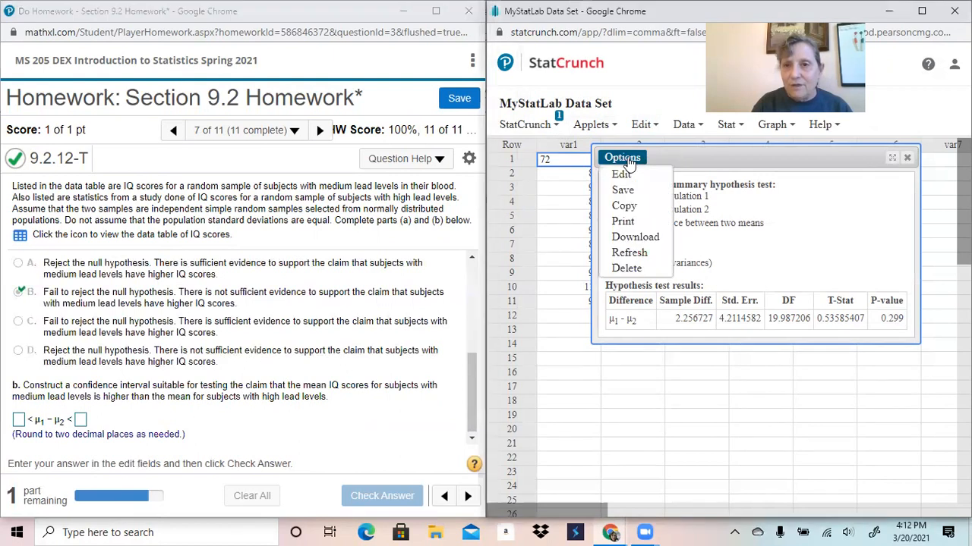
left_click(625, 176)
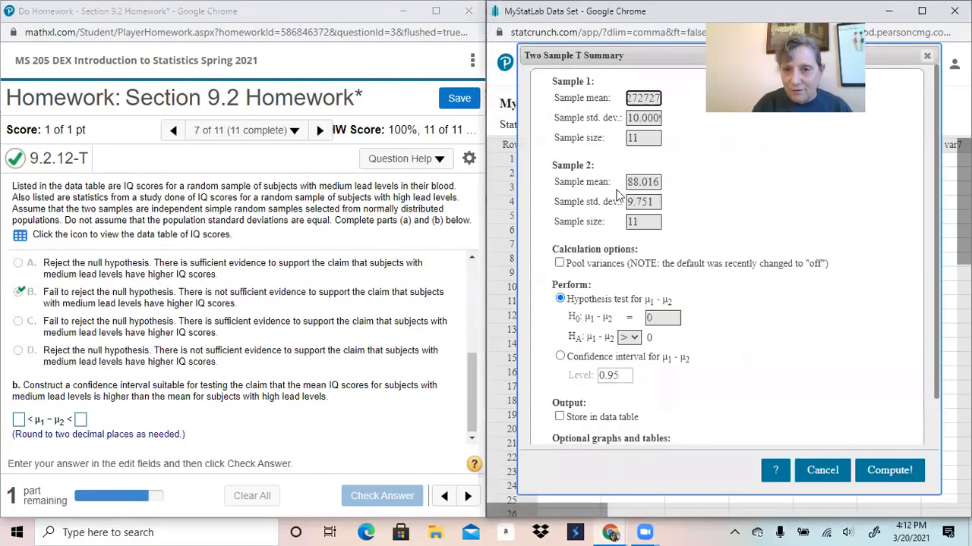
left_click(560, 357)
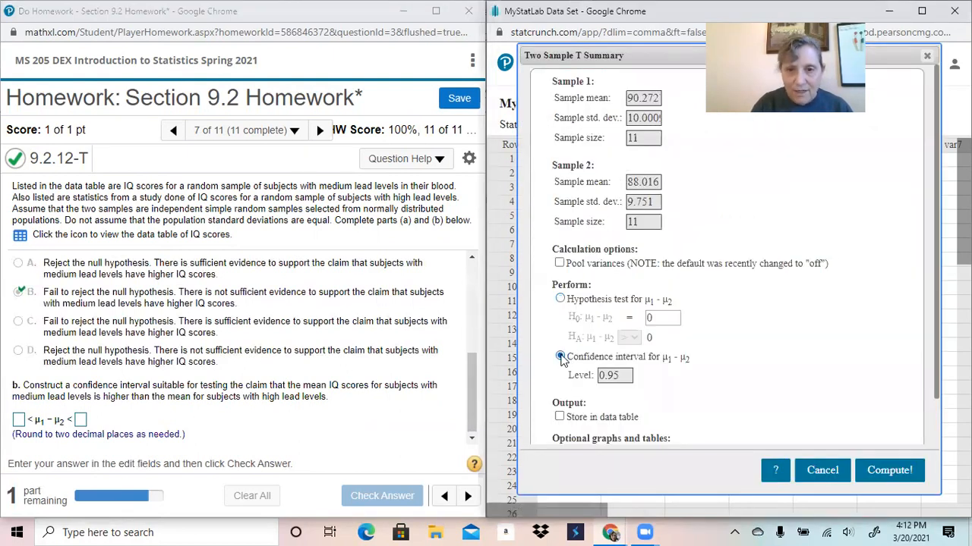
mouse_move(477, 410)
left_mouse_down()
mouse_move(461, 304)
mouse_move(469, 395)
left_mouse_up()
left_click(471, 409)
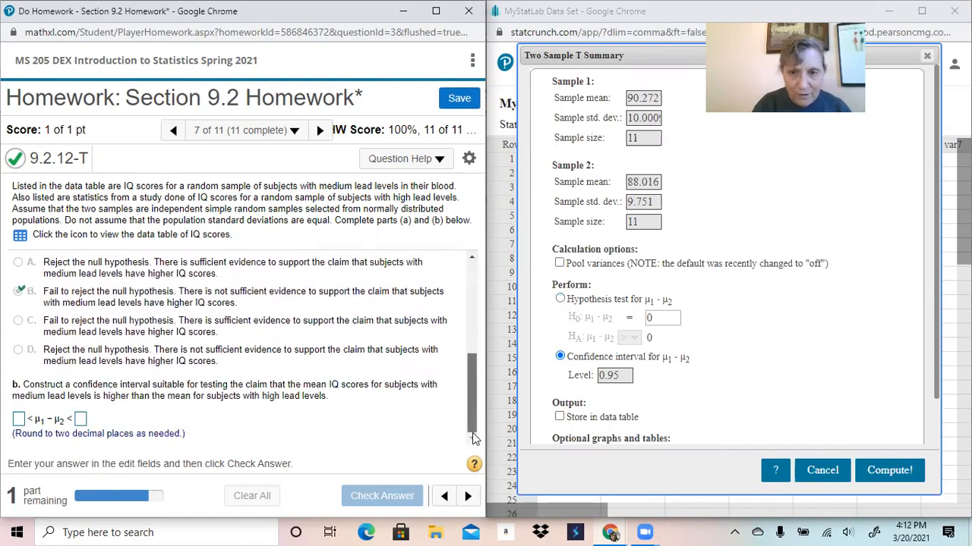
left_click(628, 375)
key("BackSpace")
type("8")
key("Return")
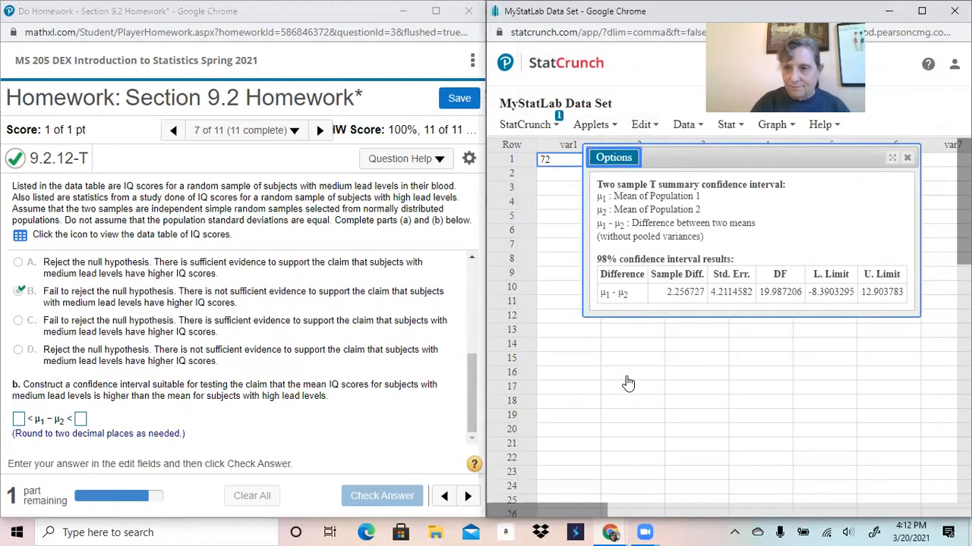
Enter −8.39 and 12.90 as the lower and upper confidence interval limits in part b and check the answer
left_click(19, 421)
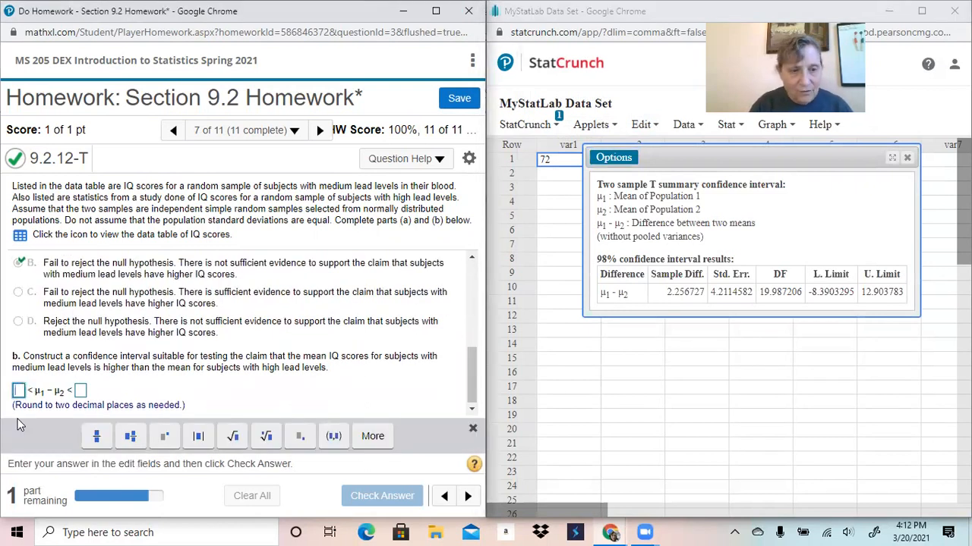
type("-")
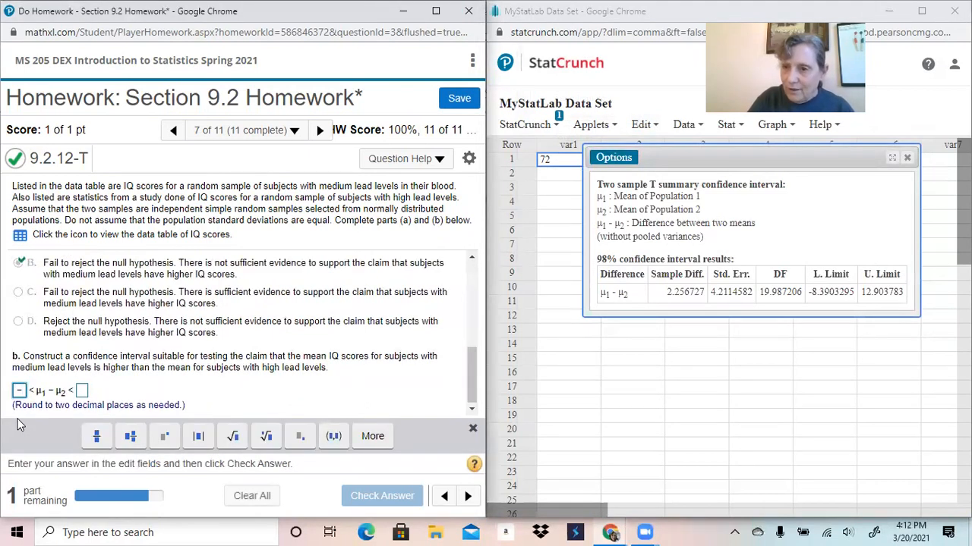
type("8.3")
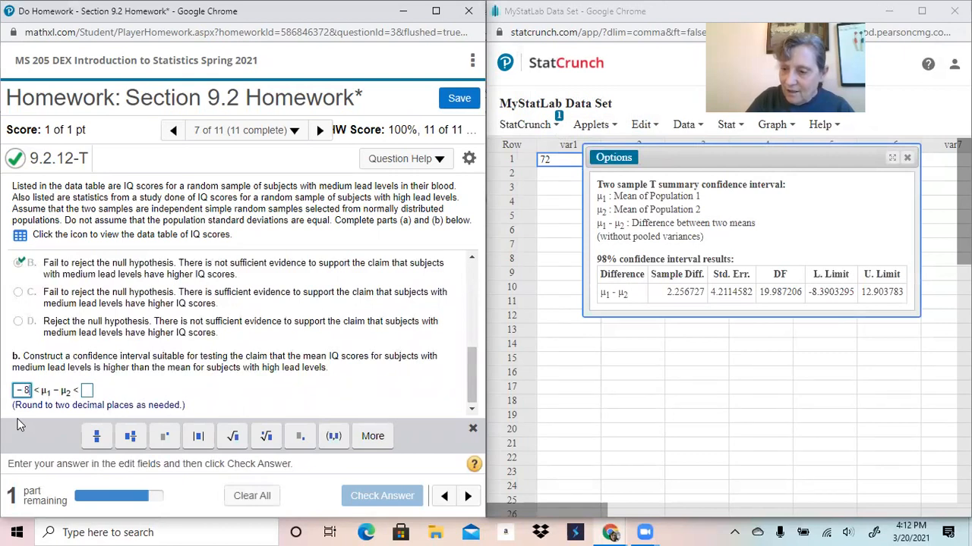
key("BackSpace")
key("BackSpace")
type(".39")
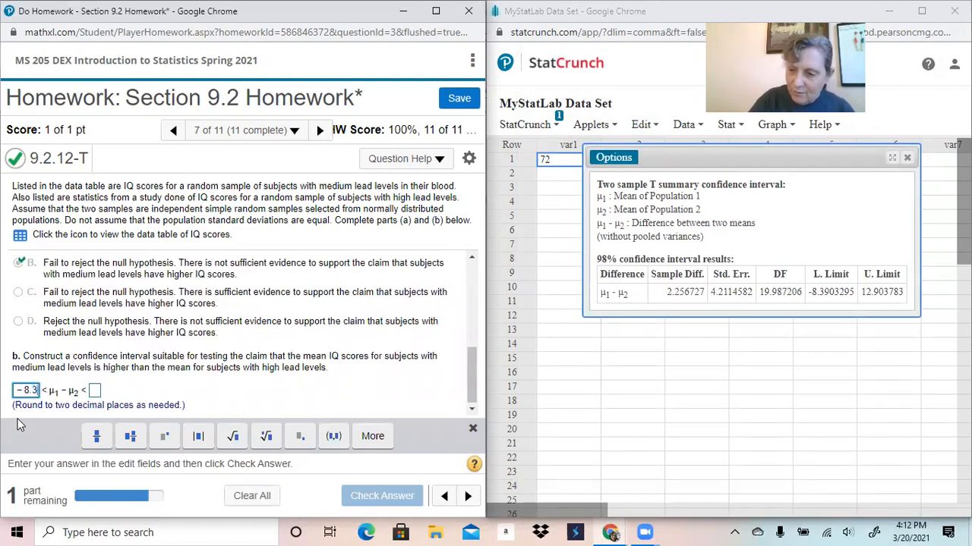
left_click(99, 390)
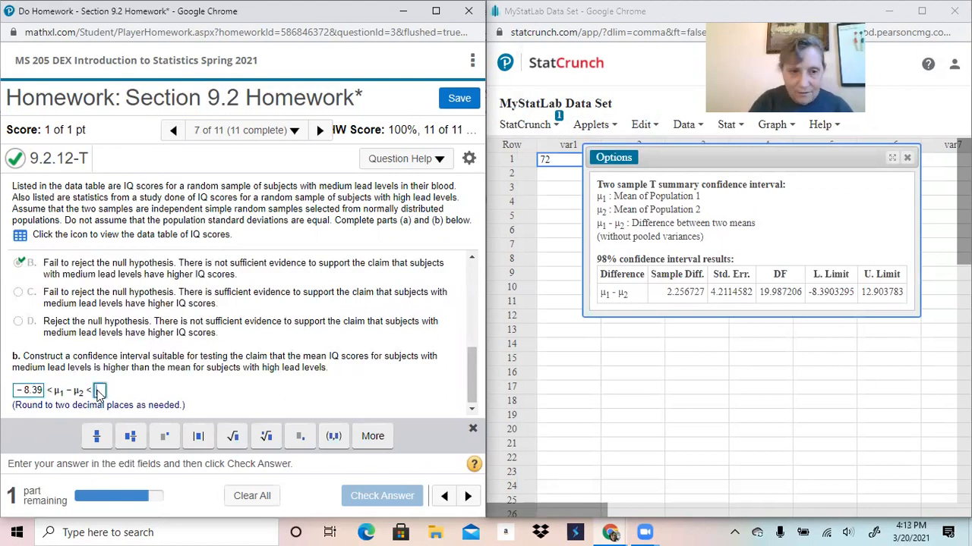
type("12.90")
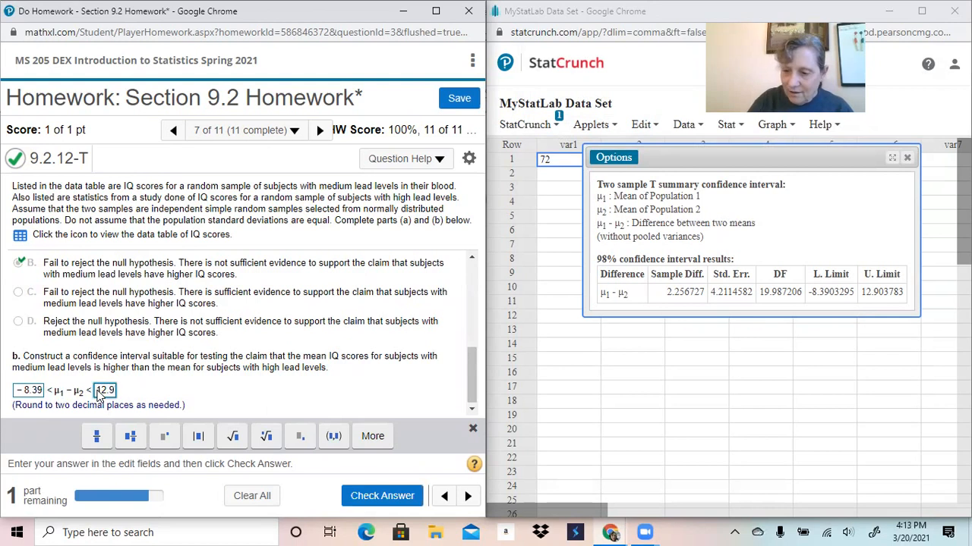
left_click(98, 390)
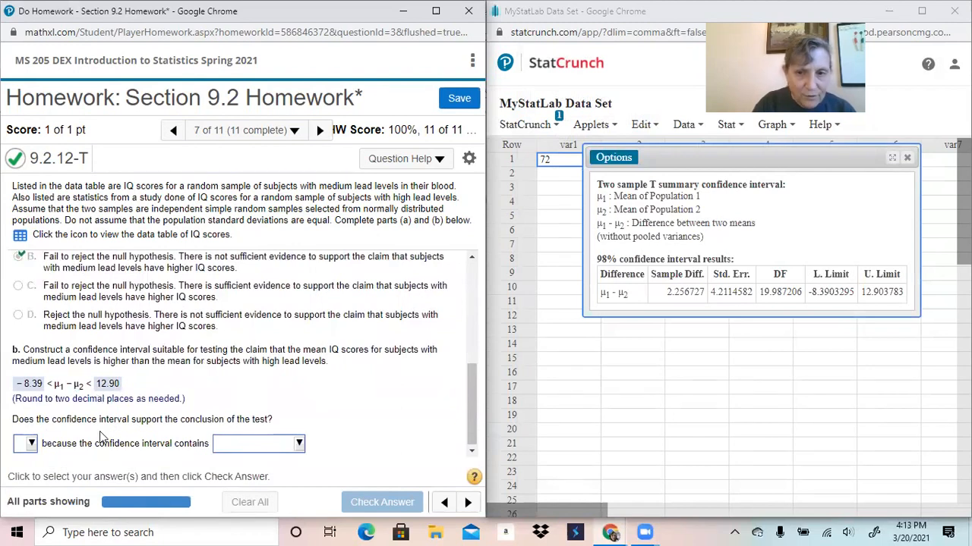
Answer "Yes, because the confidence interval contains zero", check the answer and go to the next question
left_click(31, 444)
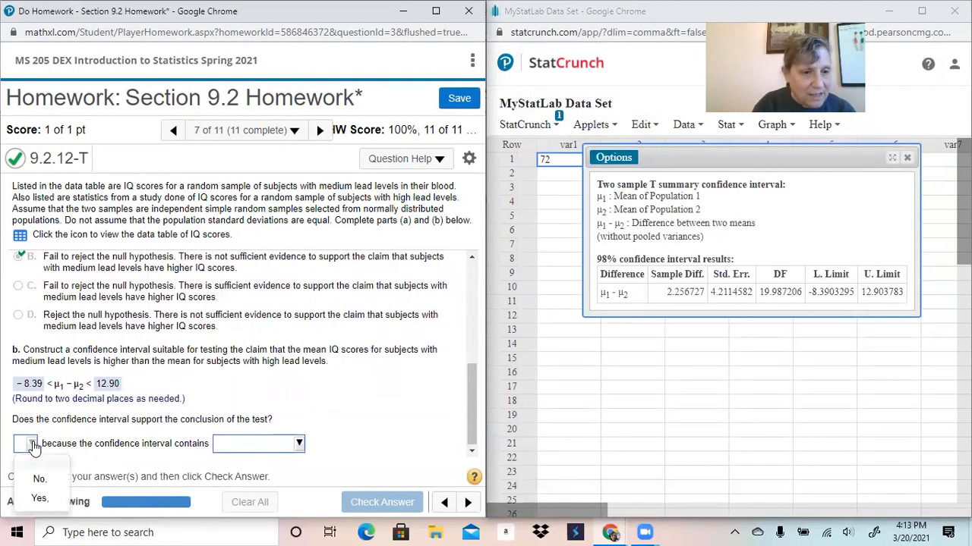
left_click(40, 500)
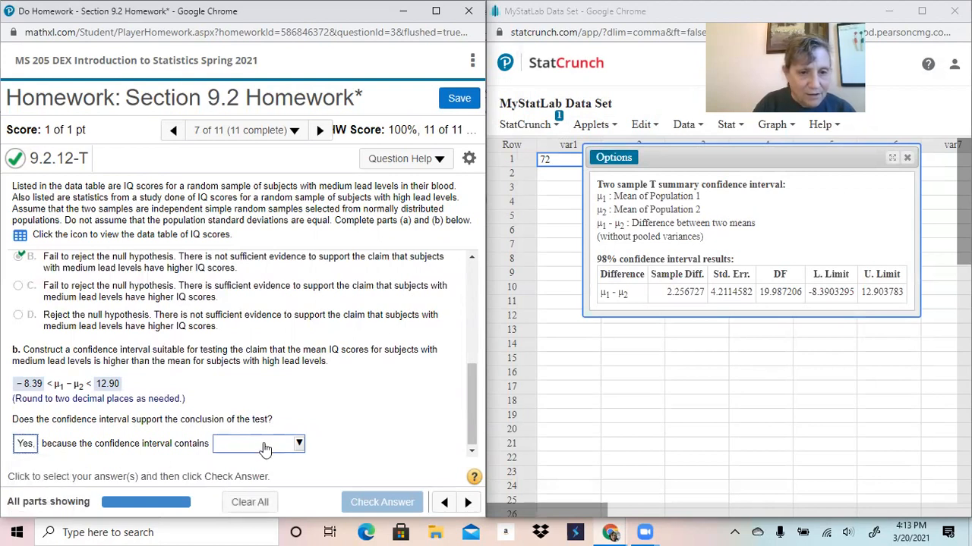
left_click(264, 449)
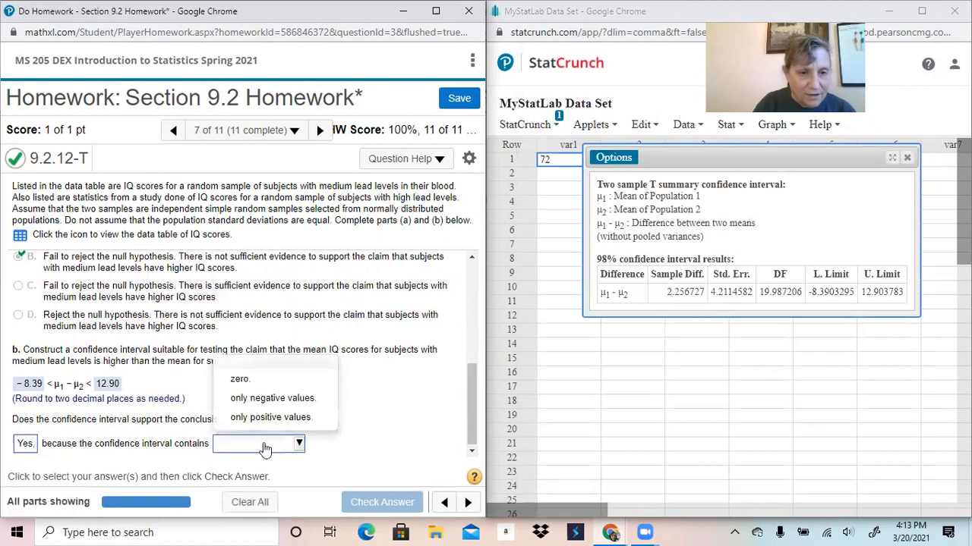
left_click(239, 379)
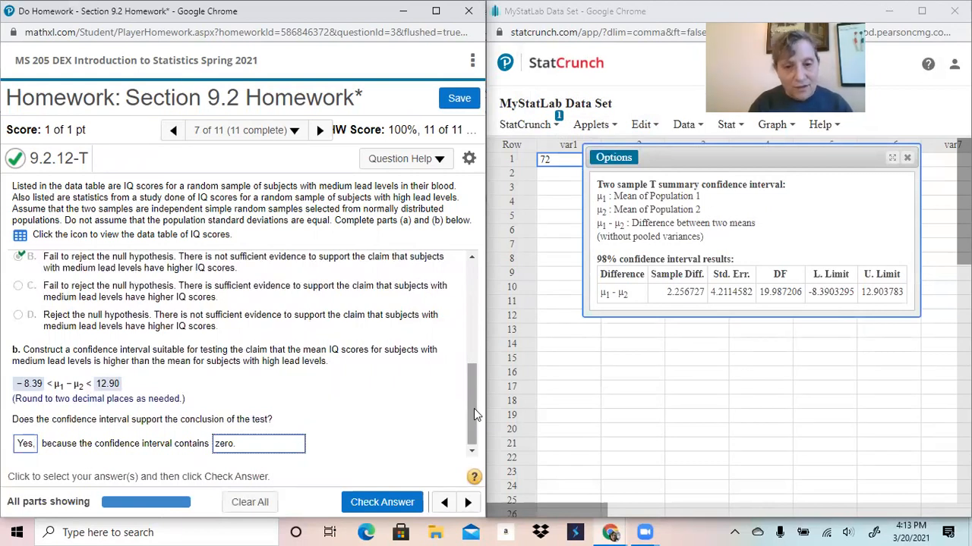
left_click(385, 500)
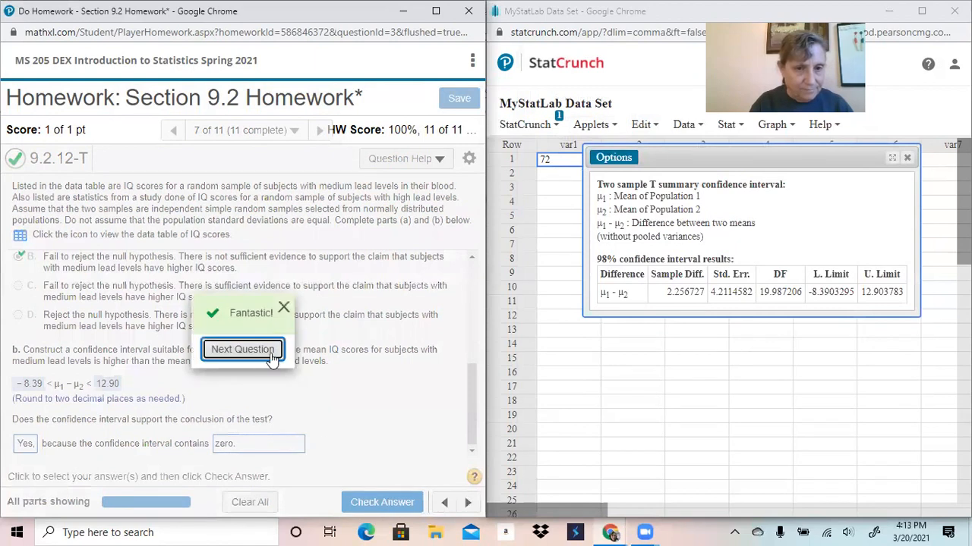
left_click(271, 356)
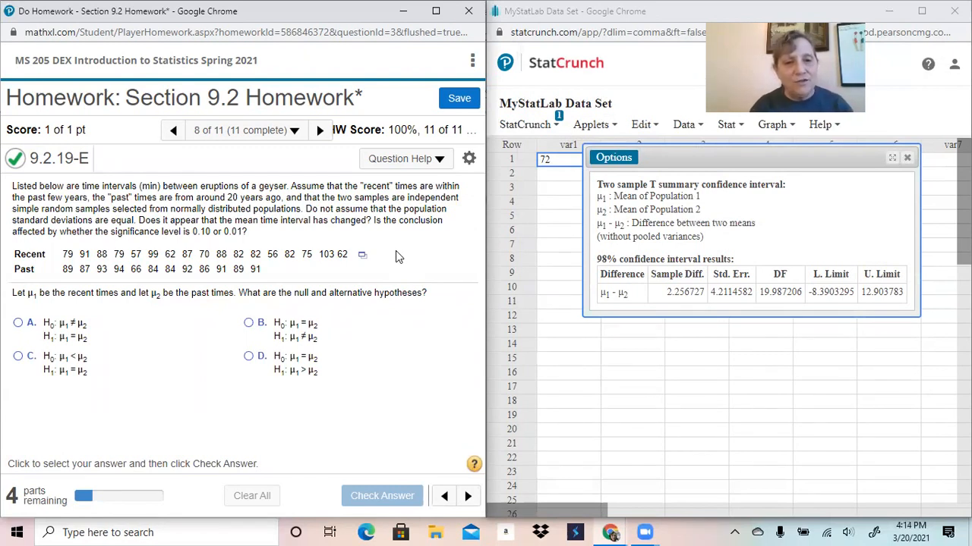
Choose H0: μ1 = μ2 and H1: μ1 ≠ μ2 as the hypotheses in question 9.2.19-E and check the answer
left_click(248, 324)
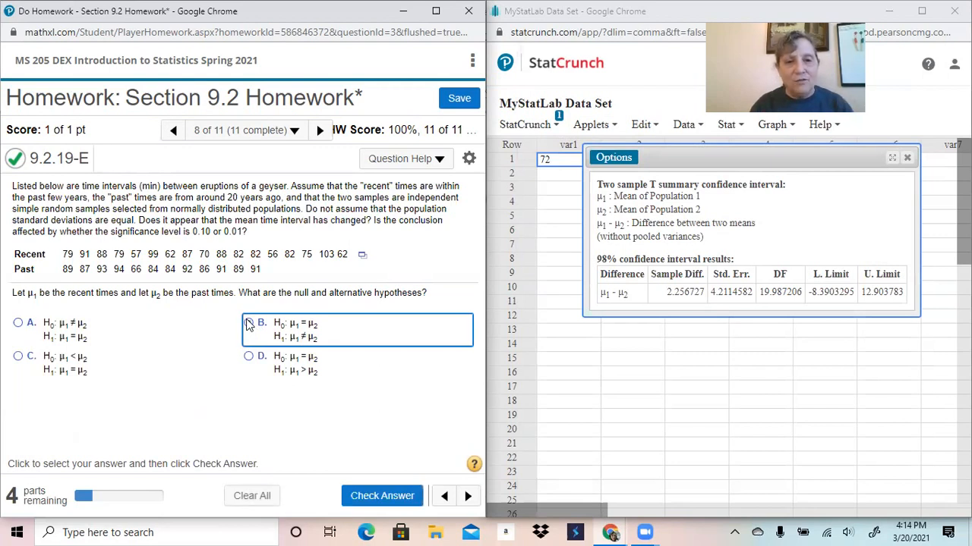
left_click(391, 497)
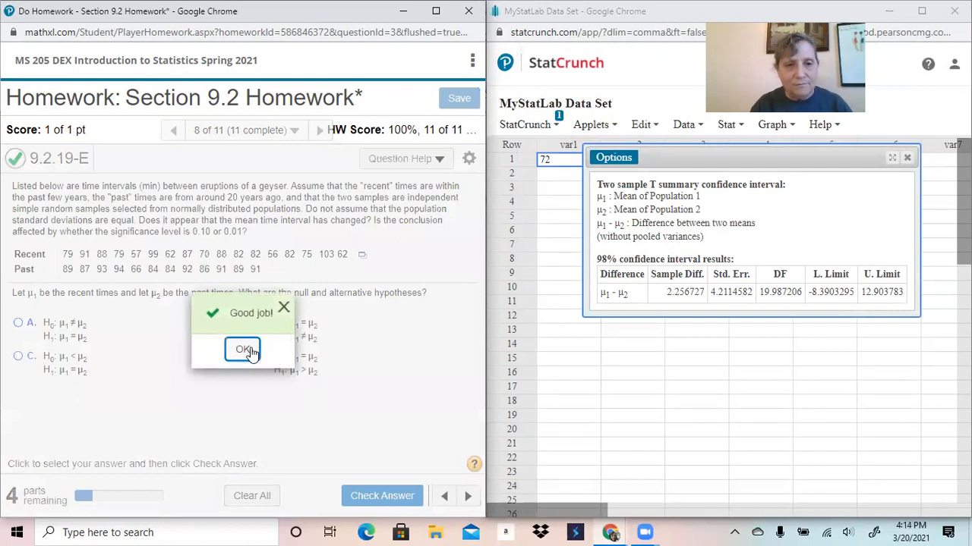
left_click(246, 348)
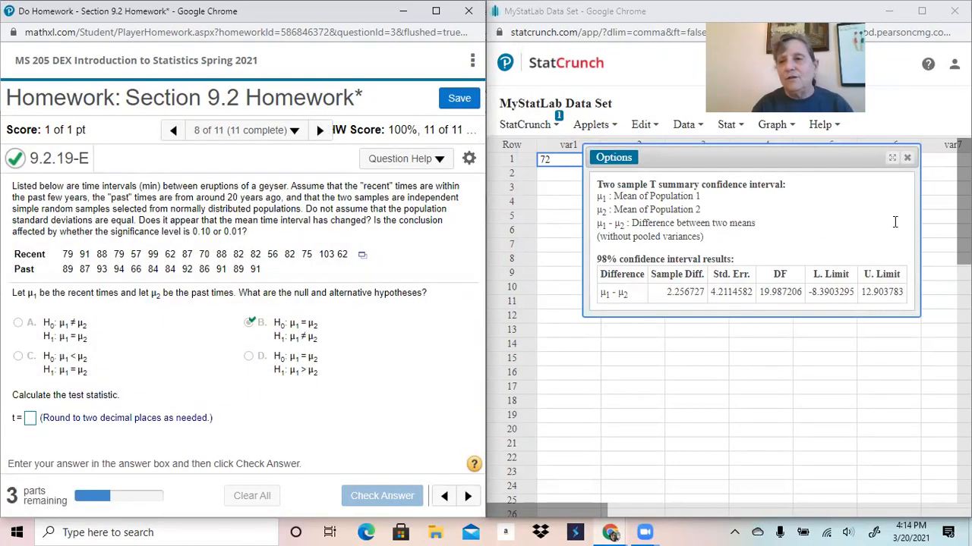
Close the old confidence interval results and open the Recent and Past geyser data in StatCrunch
left_click(907, 160)
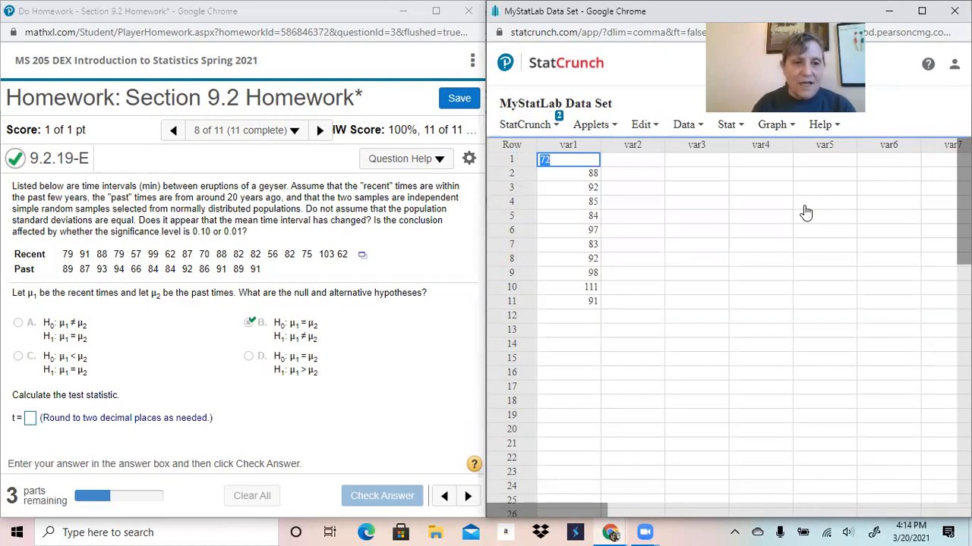
left_click(363, 259)
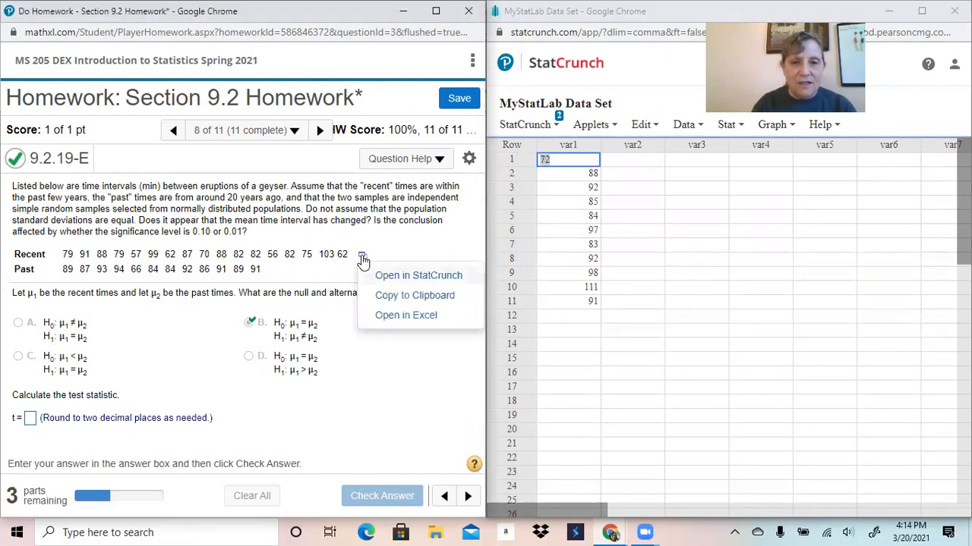
left_click(430, 278)
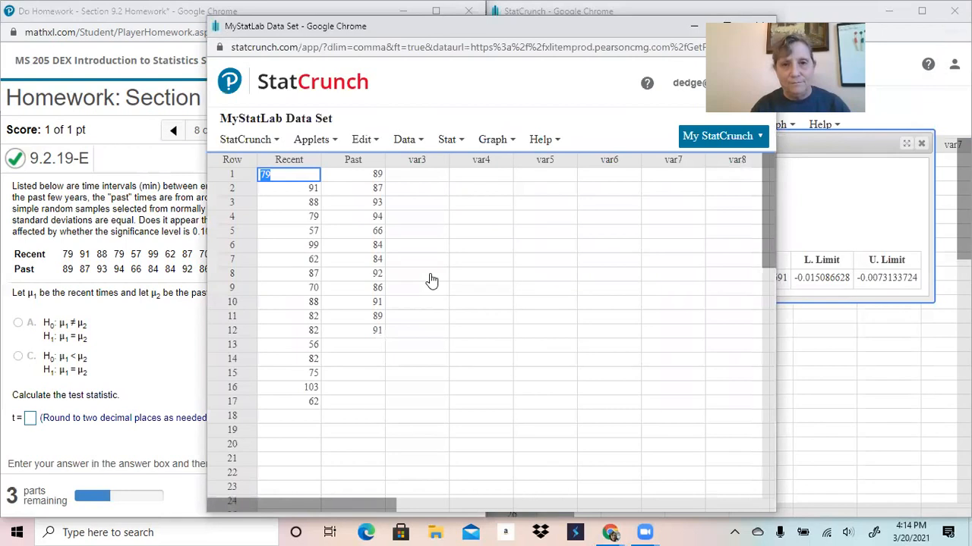
Compute a two-sample T hypothesis test from data with Recent as sample 1 and Past as sample 2, and close its results
left_click(447, 140)
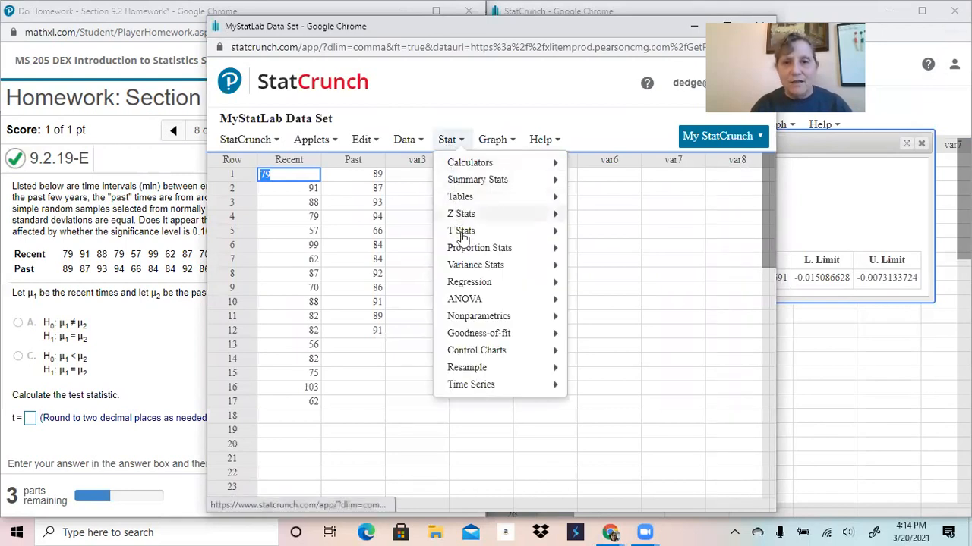
mouse_move(461, 233)
mouse_move(607, 253)
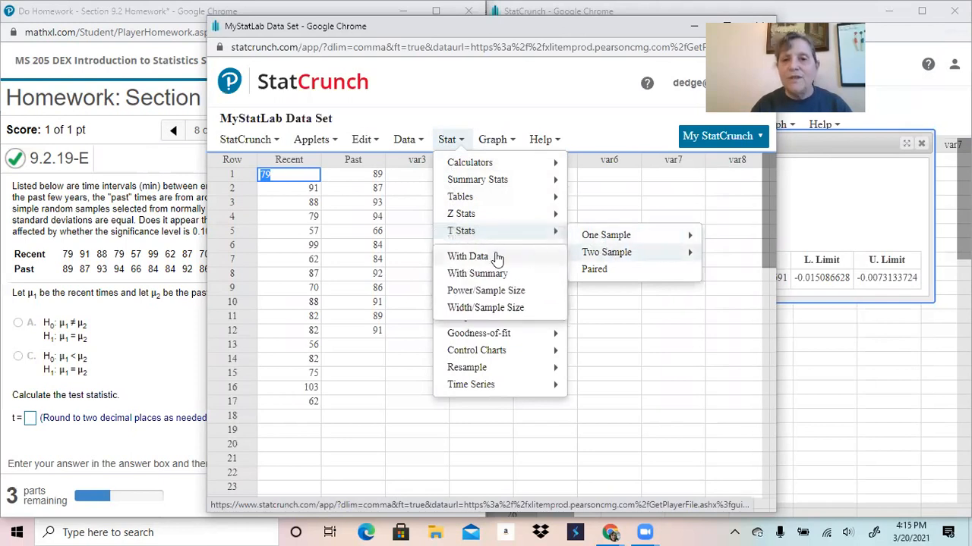
left_click(497, 259)
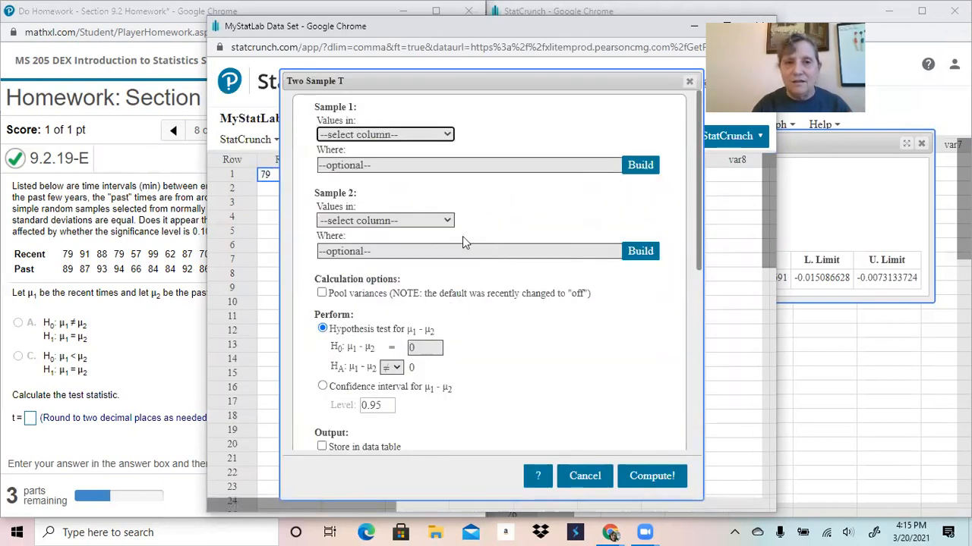
left_click(371, 135)
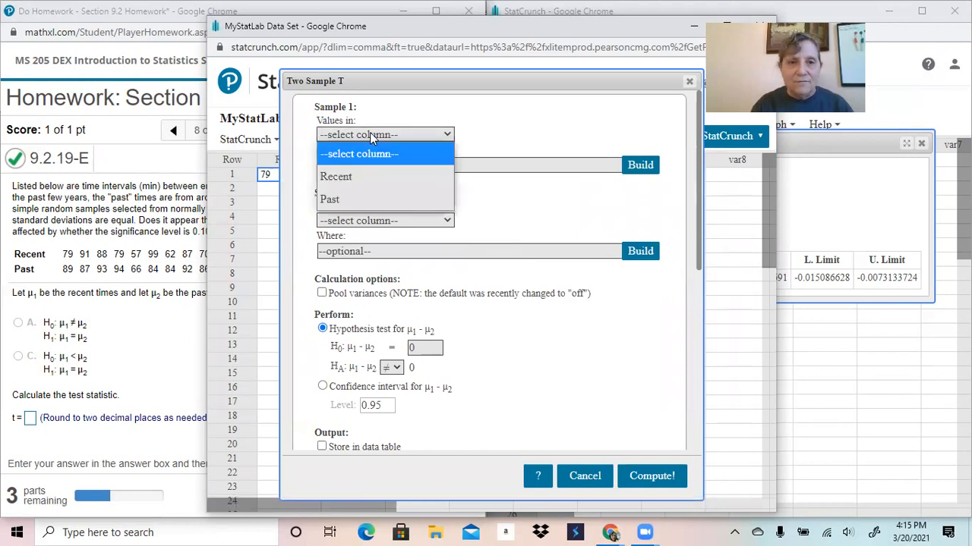
left_click(354, 176)
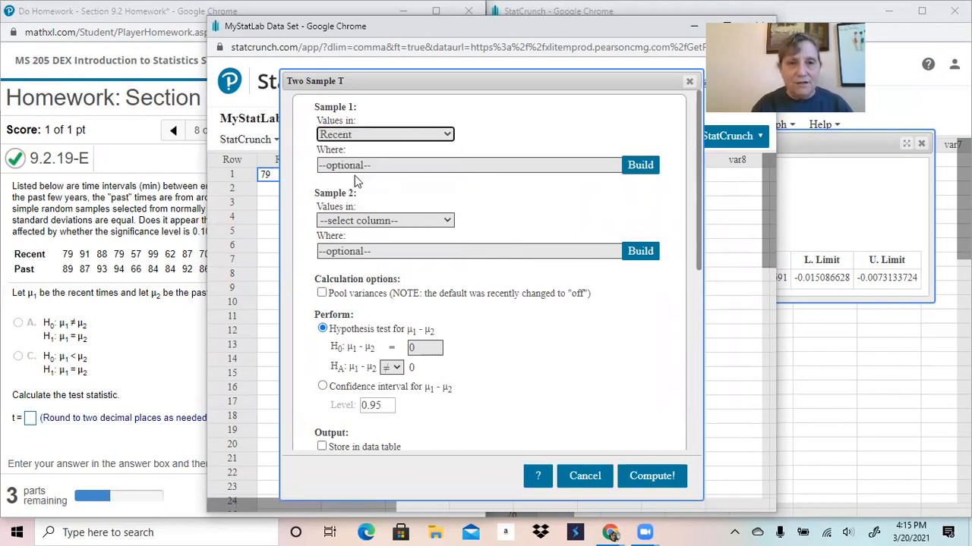
left_click(368, 221)
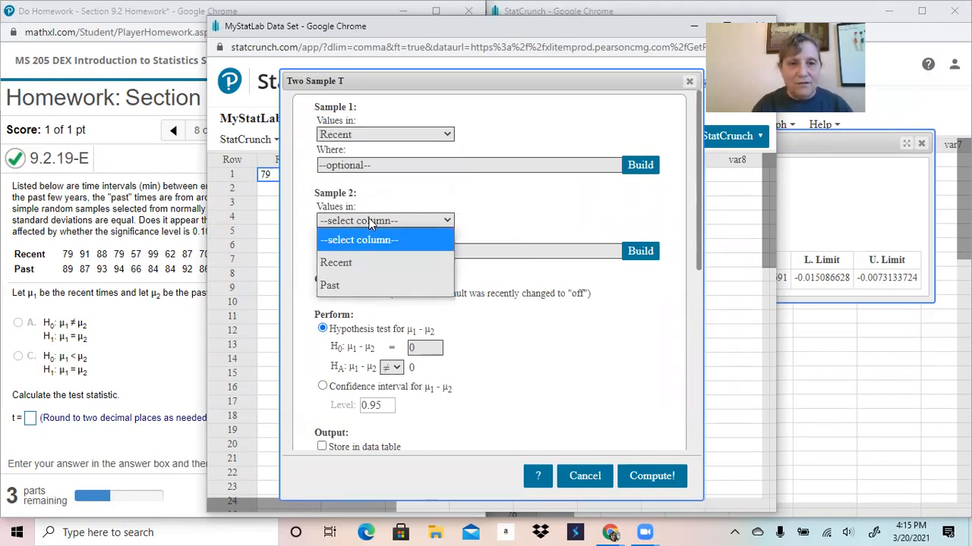
left_click(360, 286)
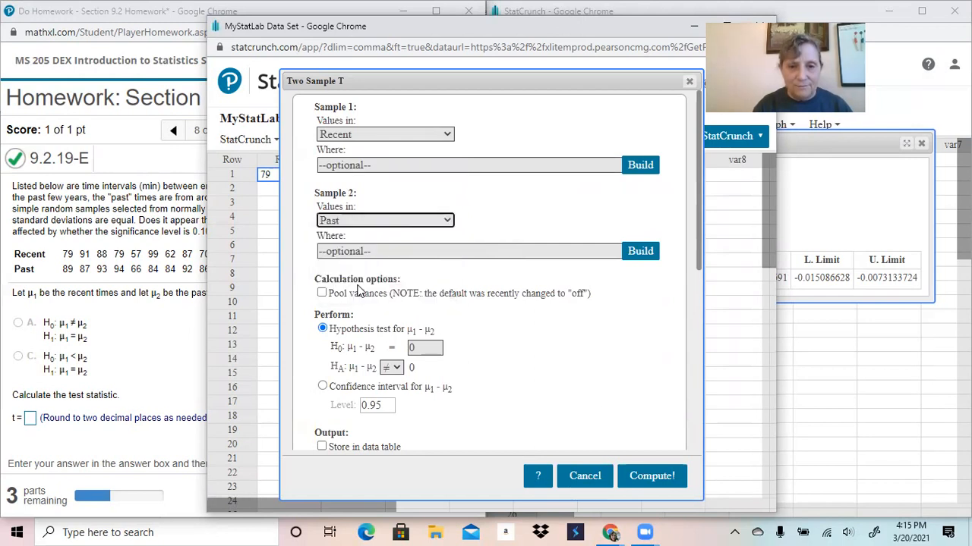
left_click(642, 470)
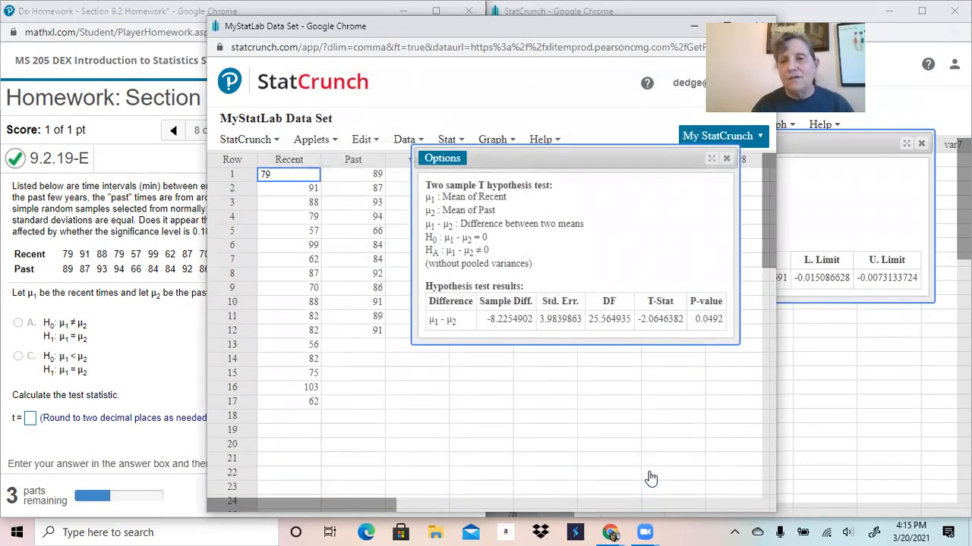
left_click(726, 161)
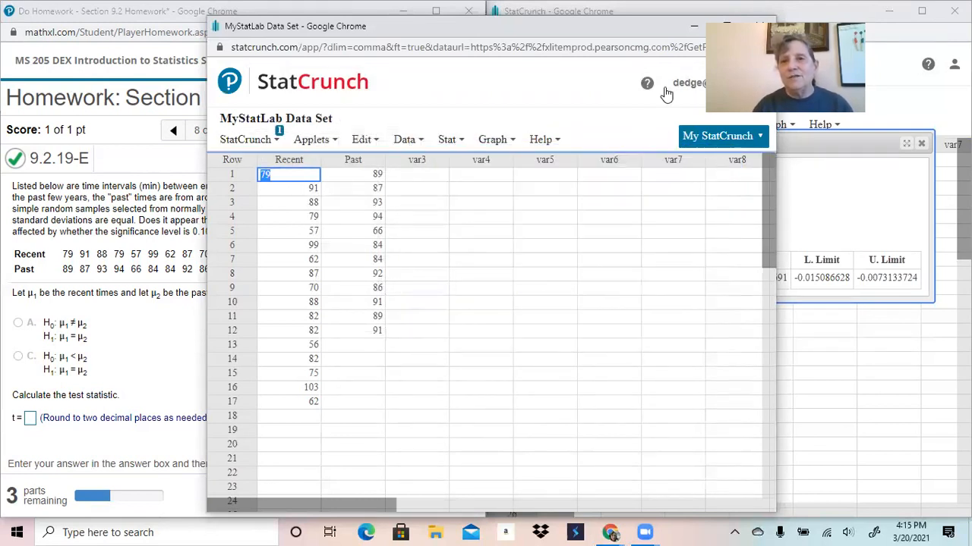